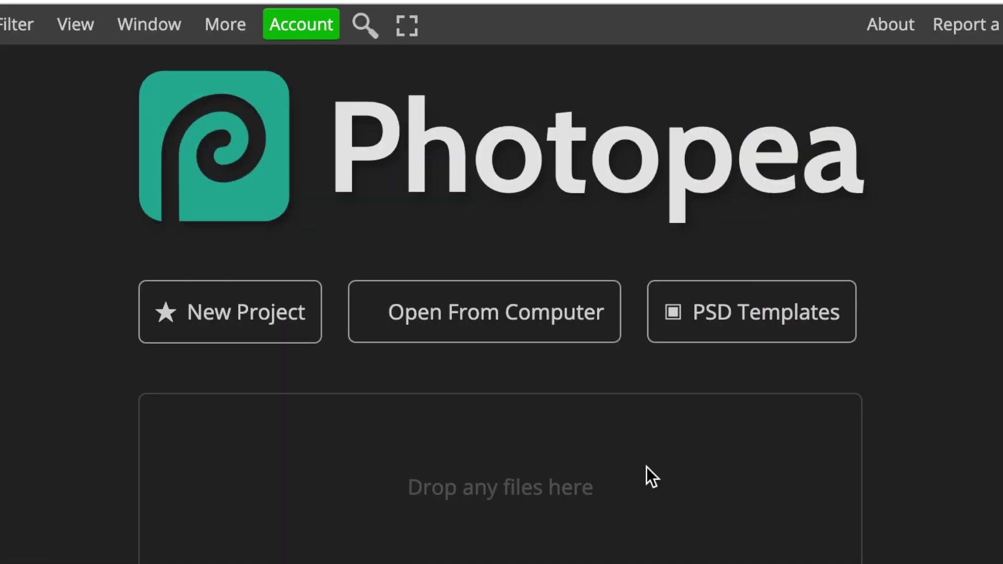
Search the PSD templates for 'mr' and open the MrBeast Thumbnail Style template.
left_click(730, 334)
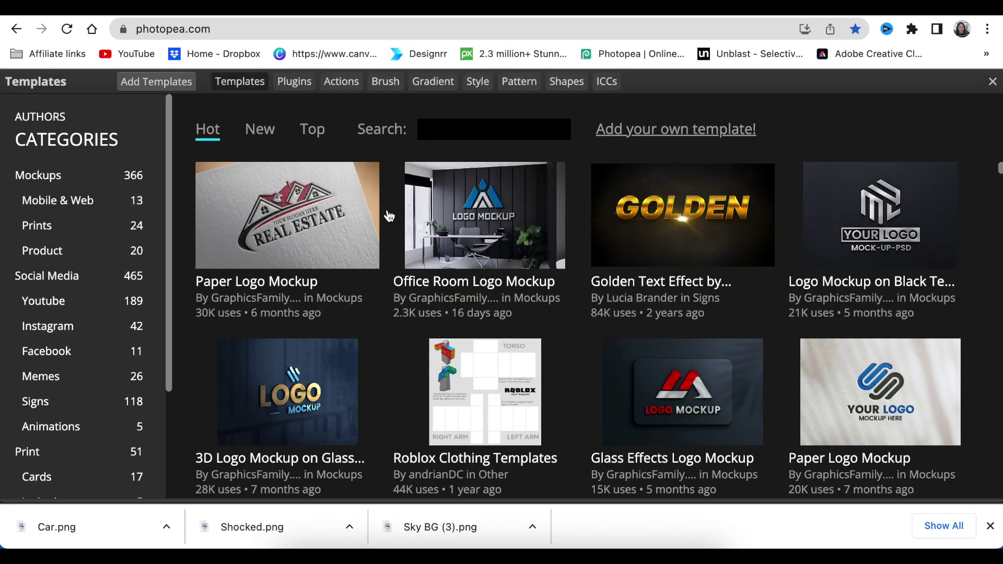
left_click(439, 135)
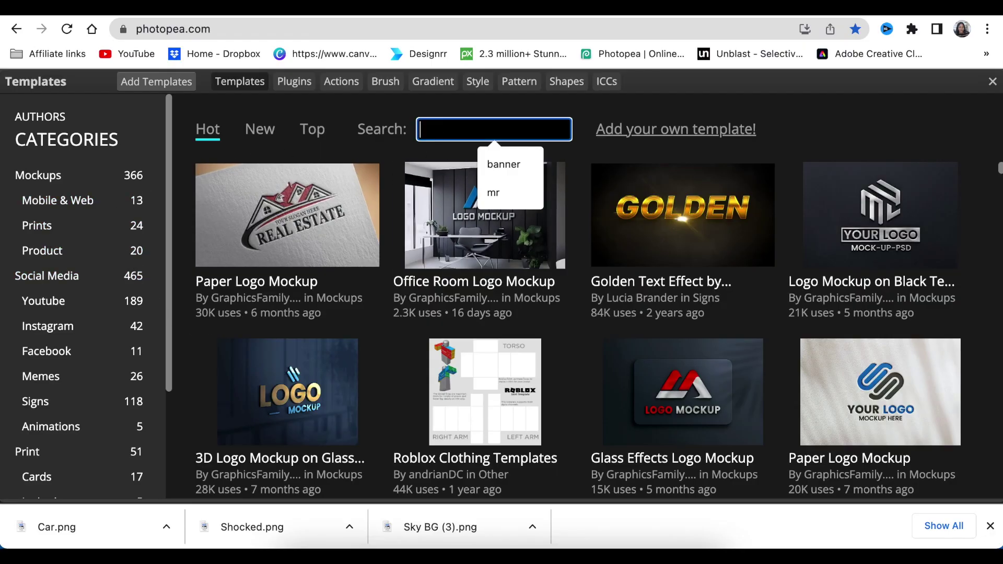
type("mr")
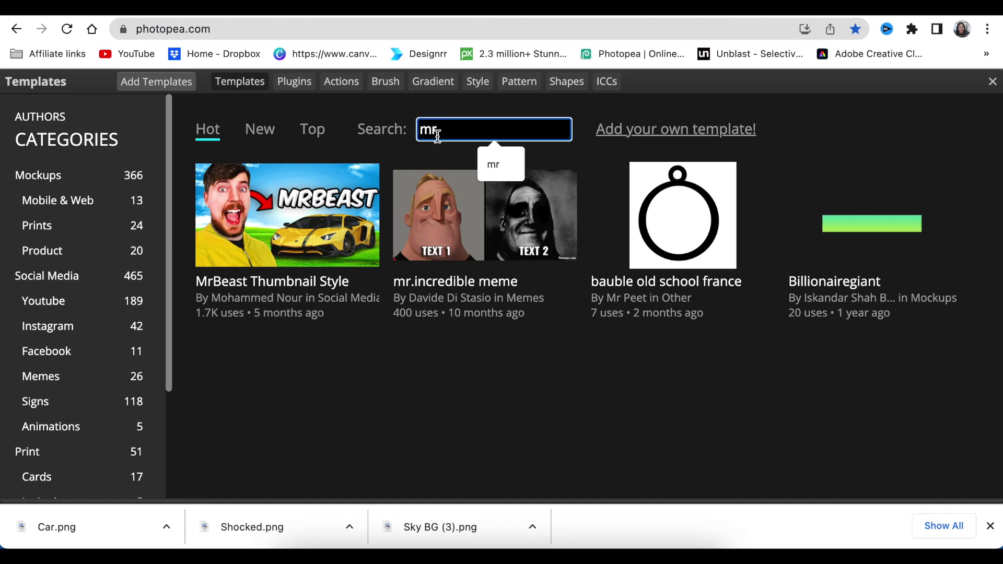
left_click(300, 285)
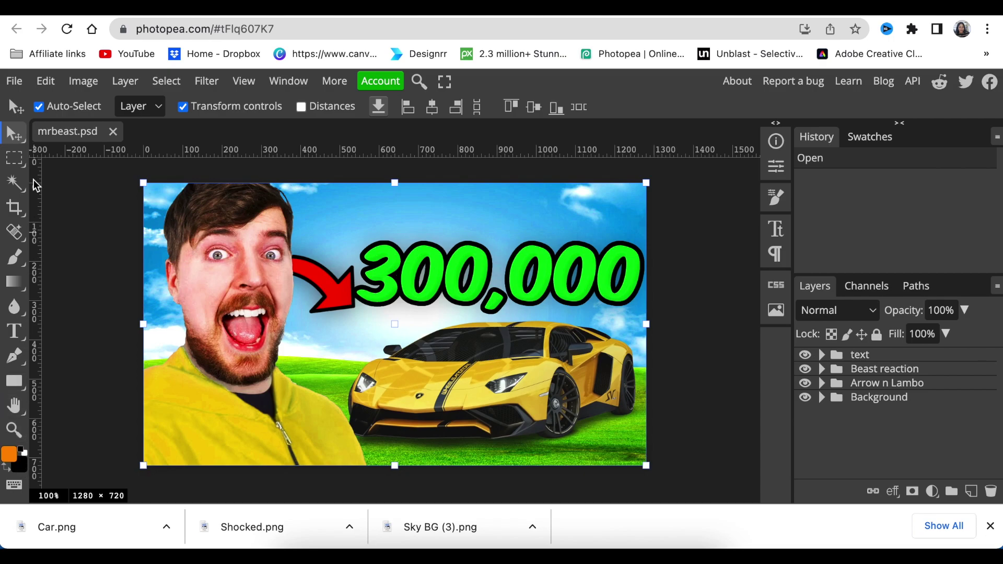
Turn off Transform controls, check the Background group's visibility, and expand it to show its layers.
left_click(183, 107)
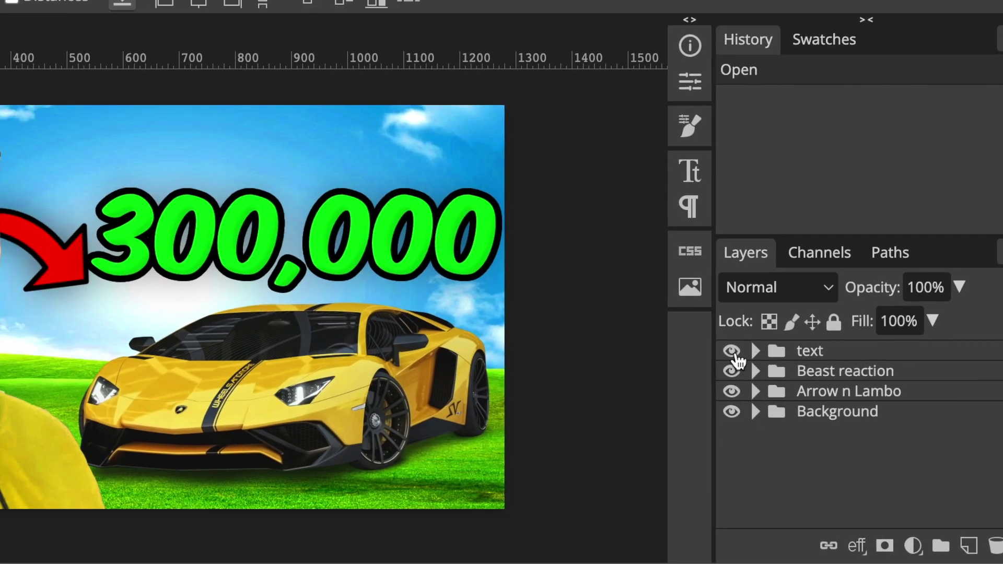
left_click(732, 412)
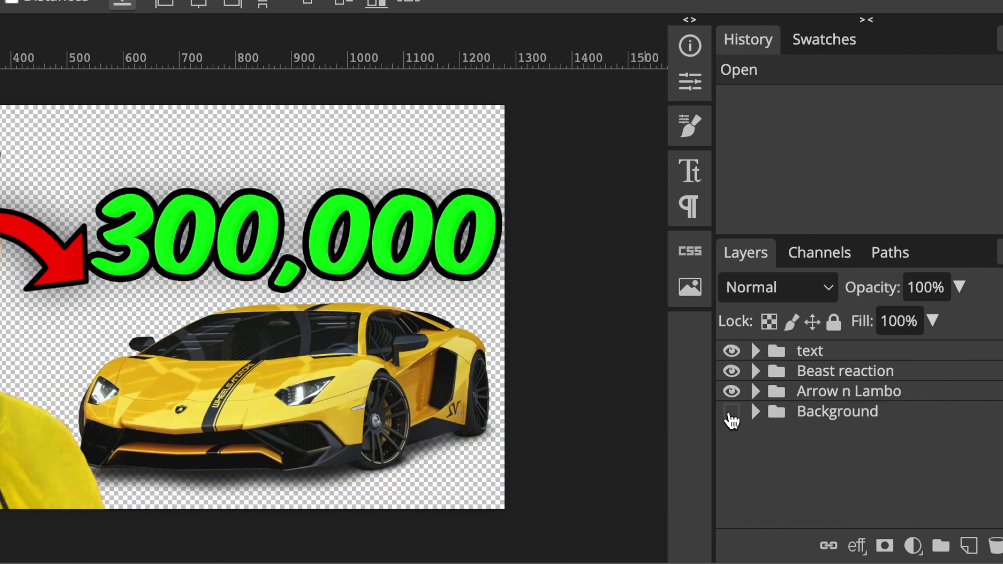
left_click(732, 412)
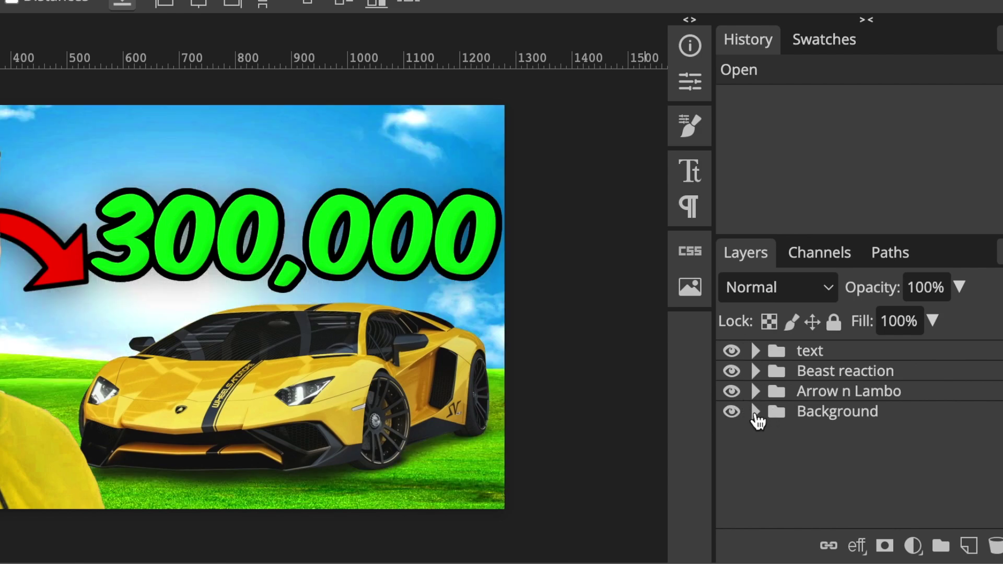
left_click(756, 413)
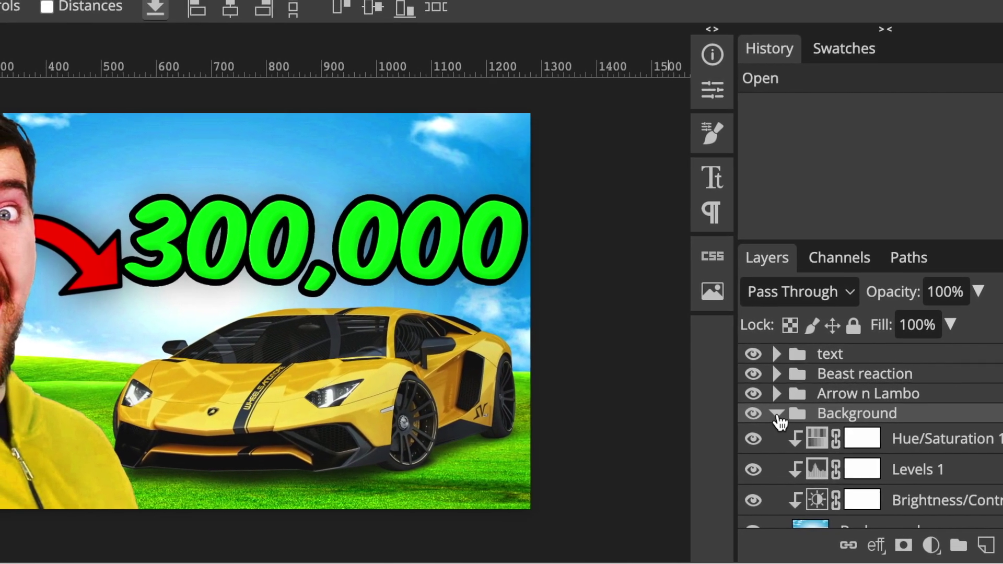
Hide the original sky-and-grass image, place Sky BG (3).png on the canvas, then switch to Canva.
scroll(785, 424, "down", 2)
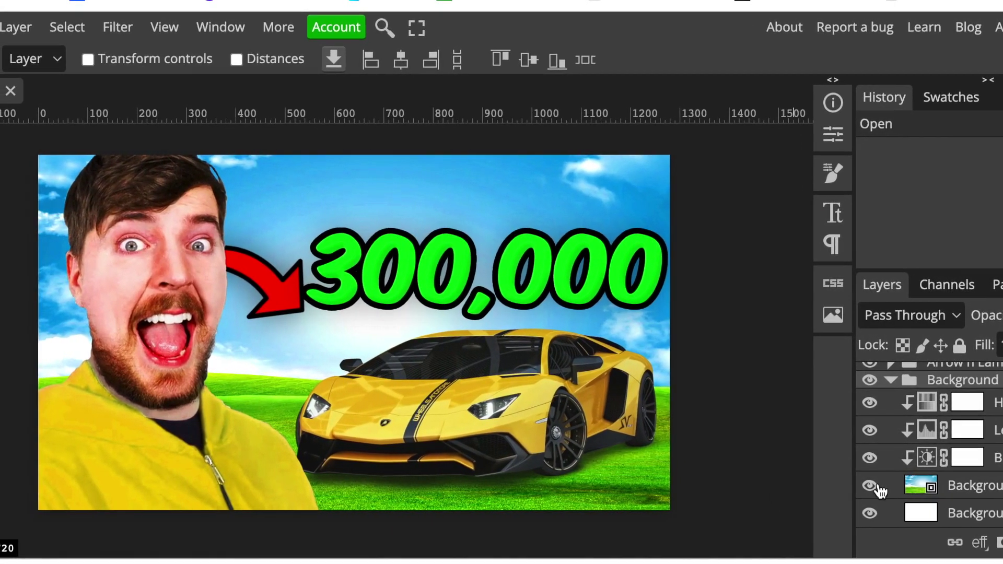
left_click(872, 487)
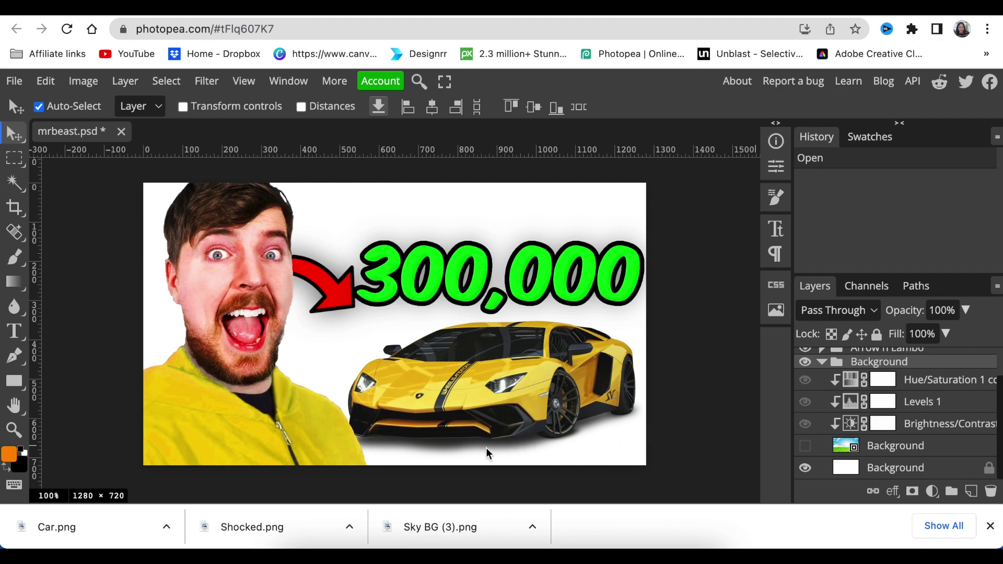
left_click_drag(431, 538, 368, 397)
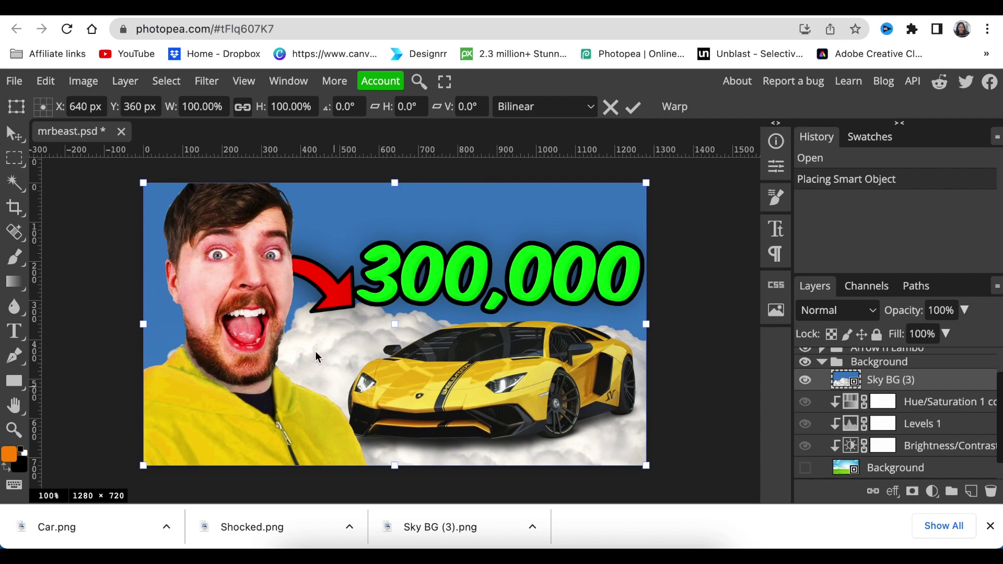
scroll(848, 445, "down", 1)
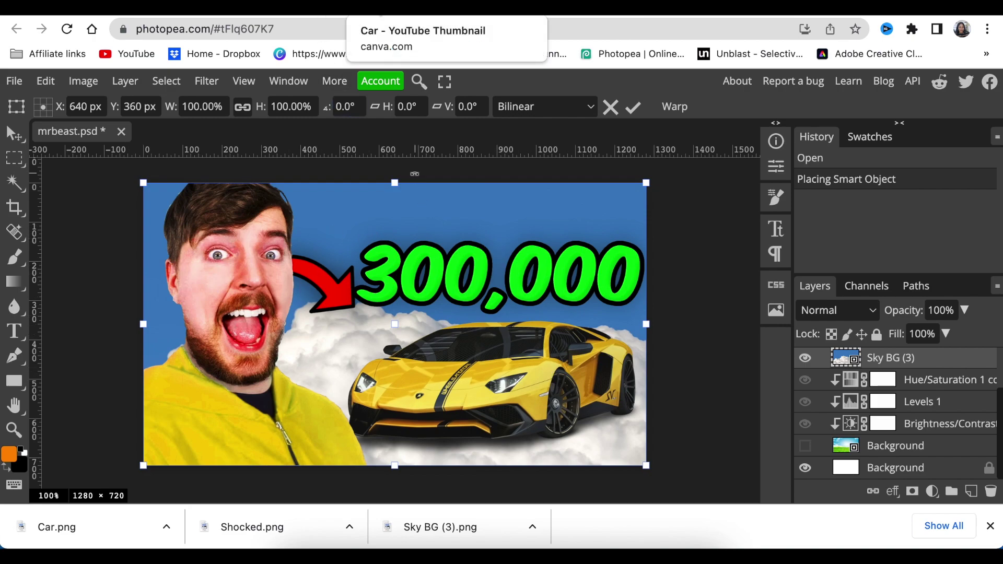
left_click(392, 8)
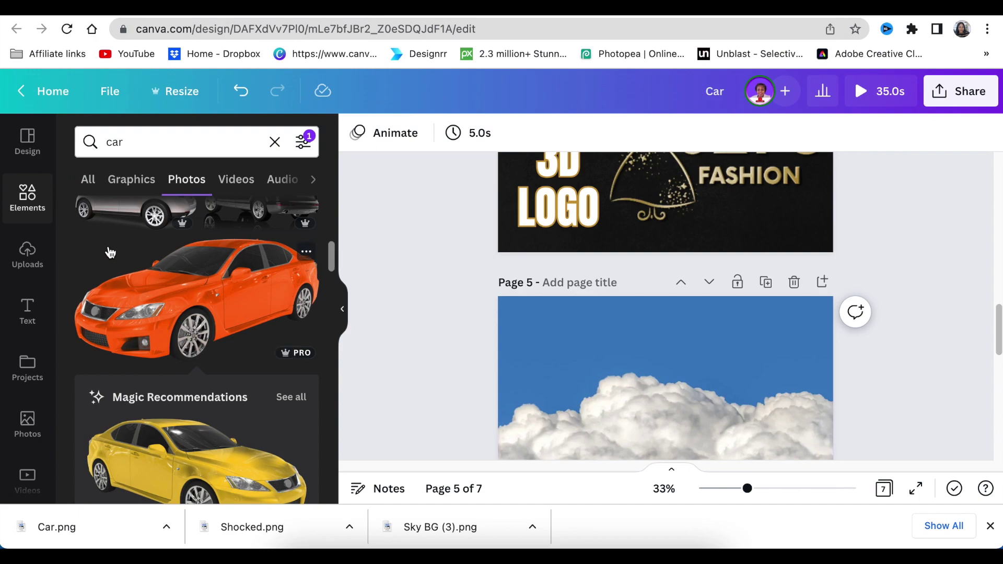
scroll(703, 342, "down", 2)
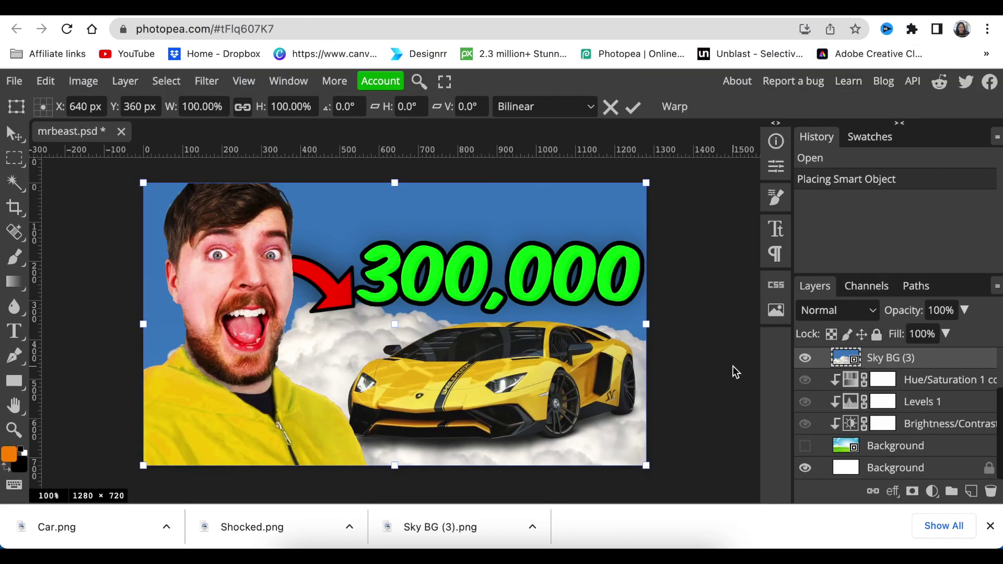
Commit the cloud sky, collapse Background, expand Arrow n Lambo and open the Yellow-Lamborghini smart object.
left_click(633, 109)
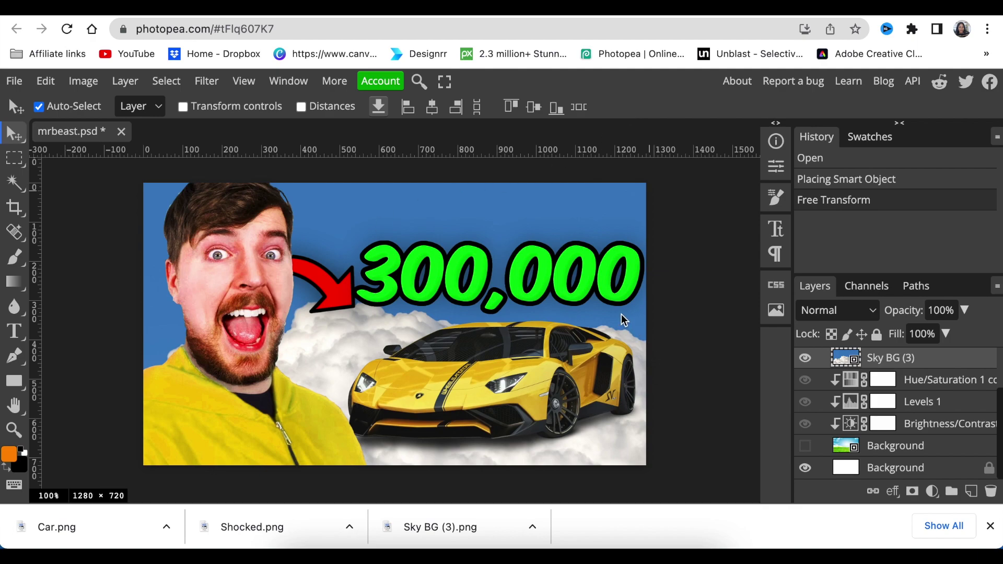
scroll(857, 415, "up", 2)
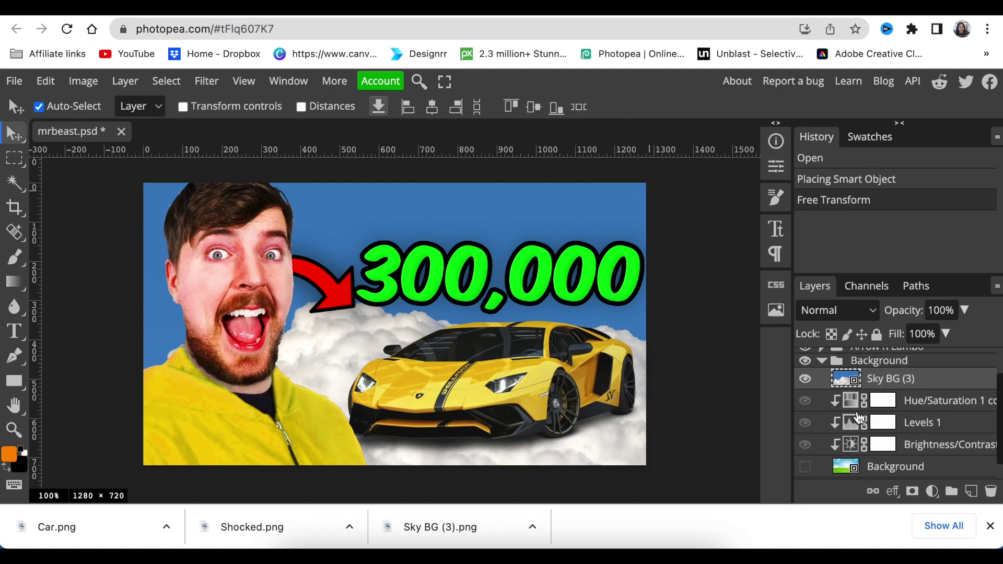
left_click(821, 367)
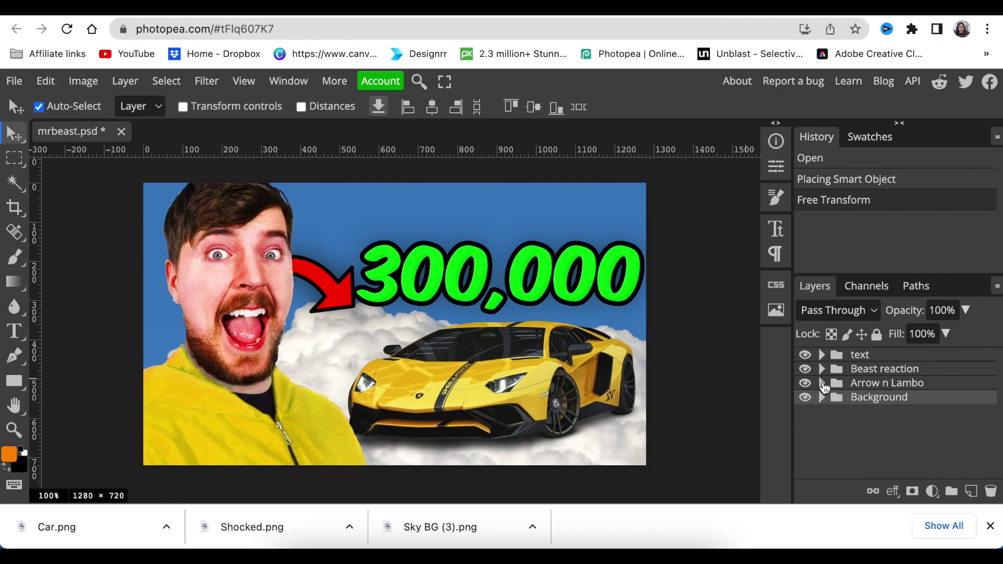
left_click(822, 384)
scroll(824, 389, "down", 1)
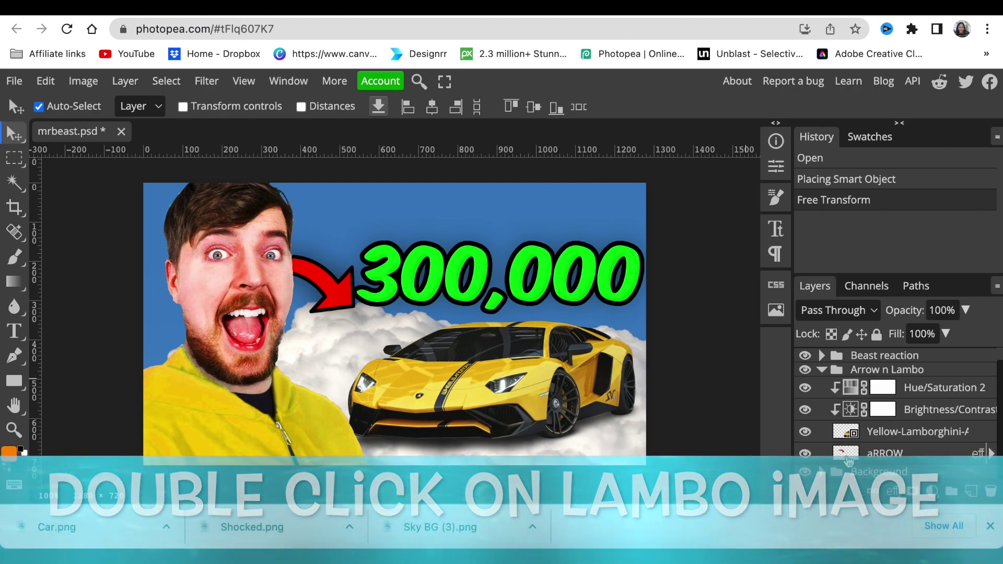
double_click(845, 431)
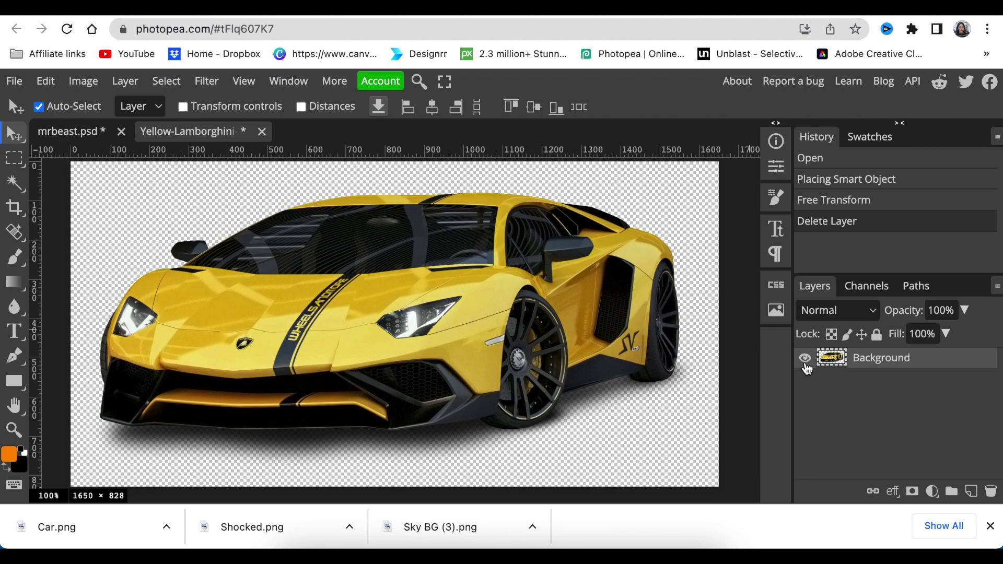
Hide the yellow Lamborghini and place the orange Car image in the smart object.
left_click(805, 359)
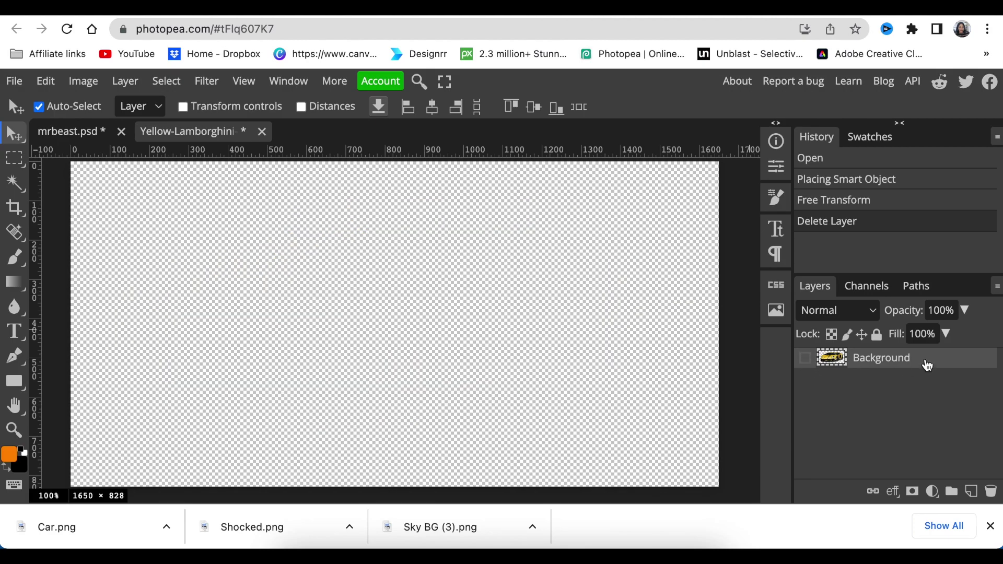
right_click(927, 365)
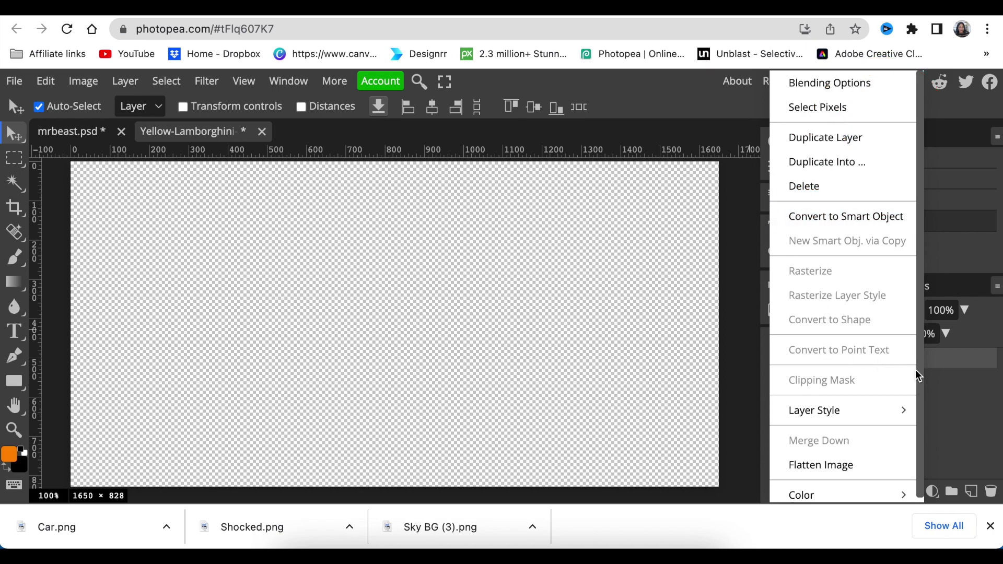
left_click(947, 388)
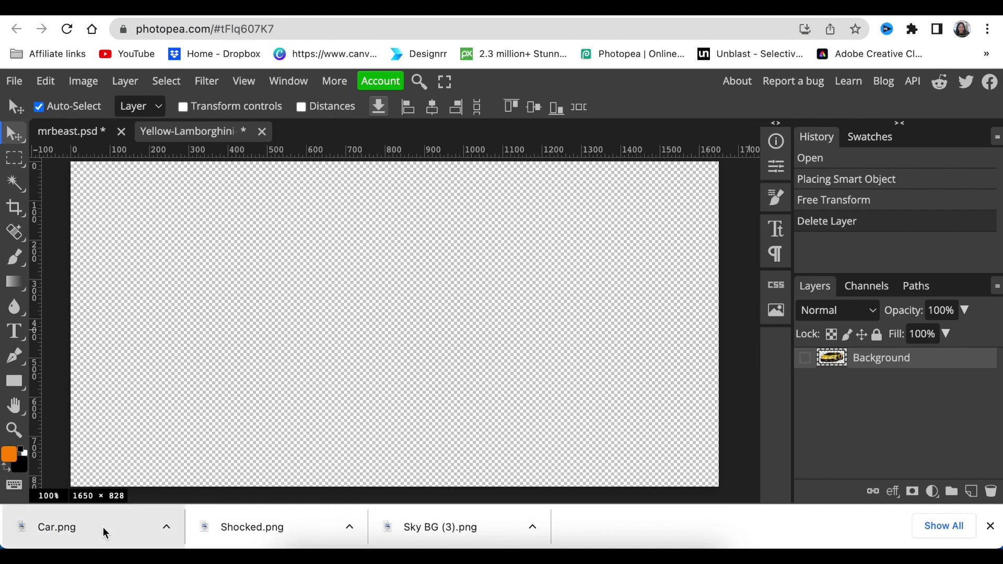
left_click_drag(101, 530, 243, 456)
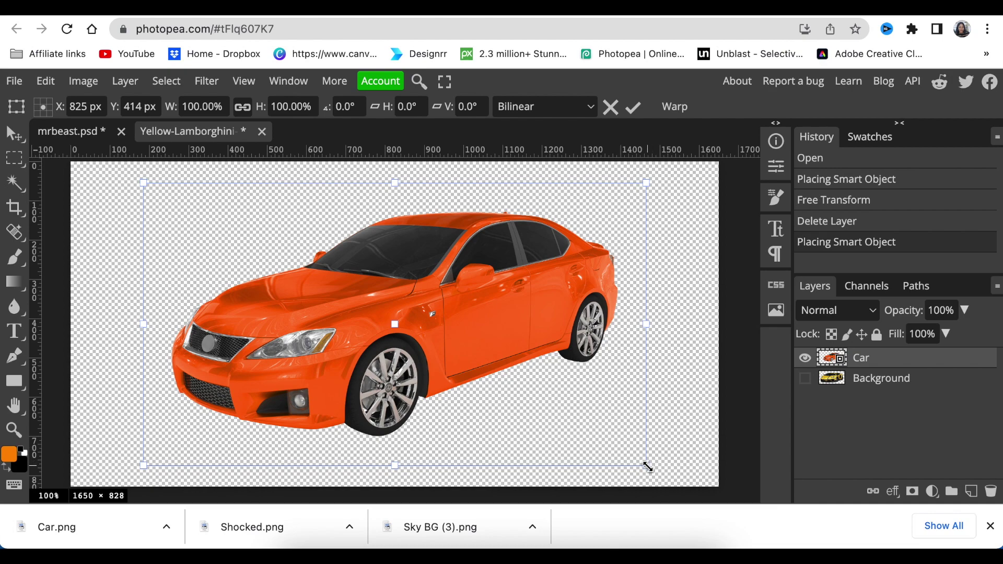
Scale the orange car to about 128%, reposition it, then save and close the smart object.
left_click_drag(647, 467, 745, 523)
left_click_drag(573, 391, 497, 368)
left_click_drag(683, 500, 722, 524)
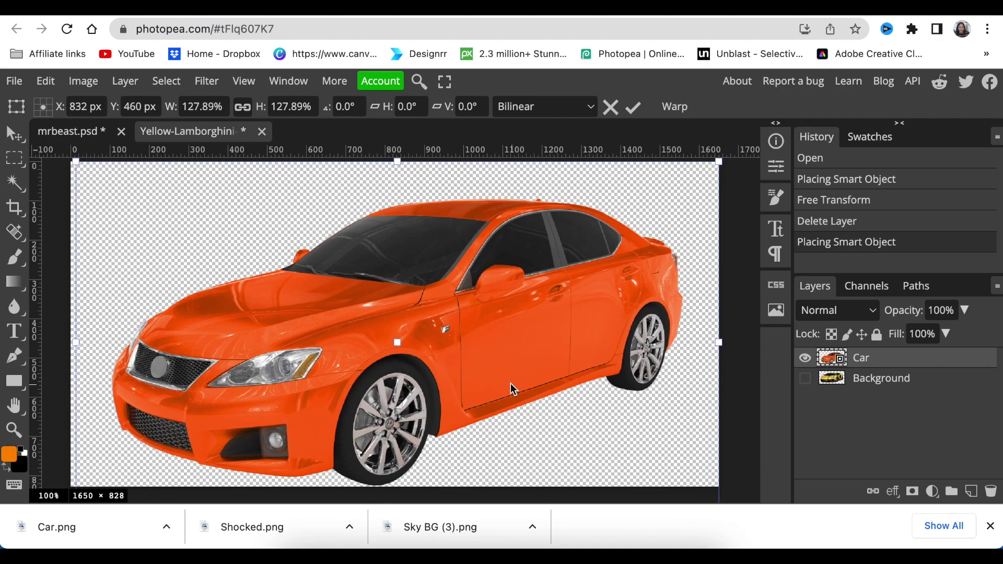
left_click_drag(513, 387, 512, 380)
left_click(633, 107)
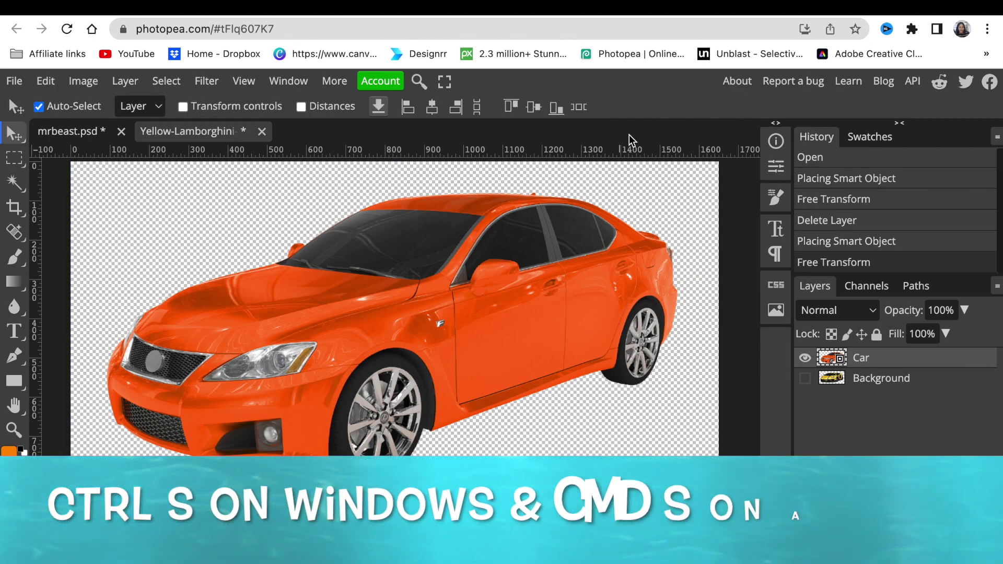
key("ctrl+s")
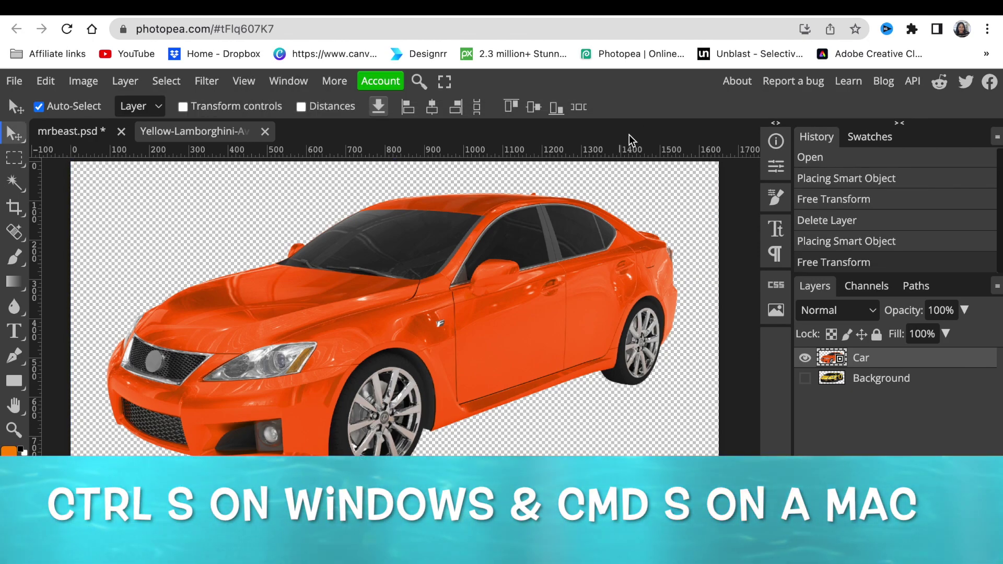
left_click(265, 132)
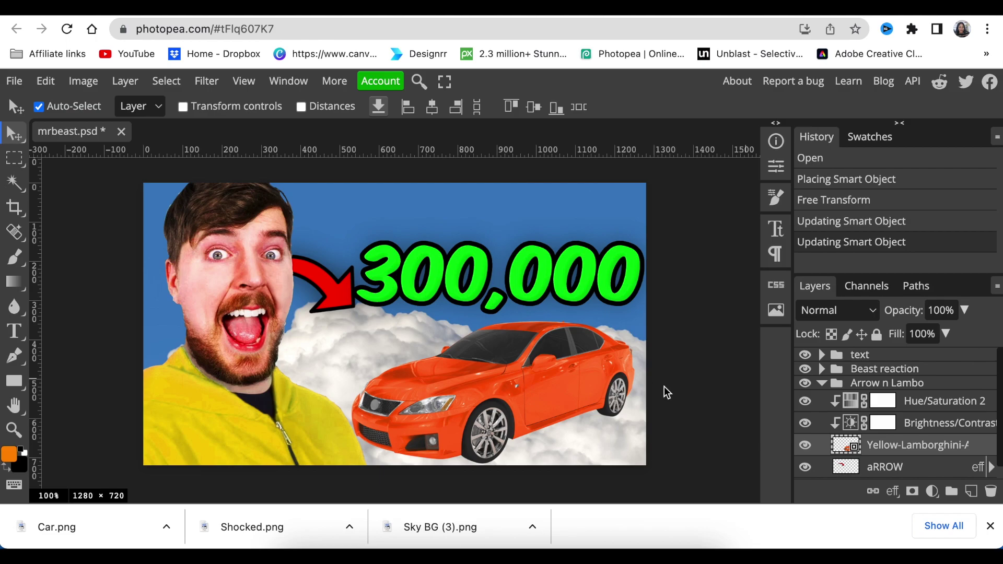
Move the red arrow right and down and shift the 300,000 text up and left.
scroll(830, 452, "down", 1)
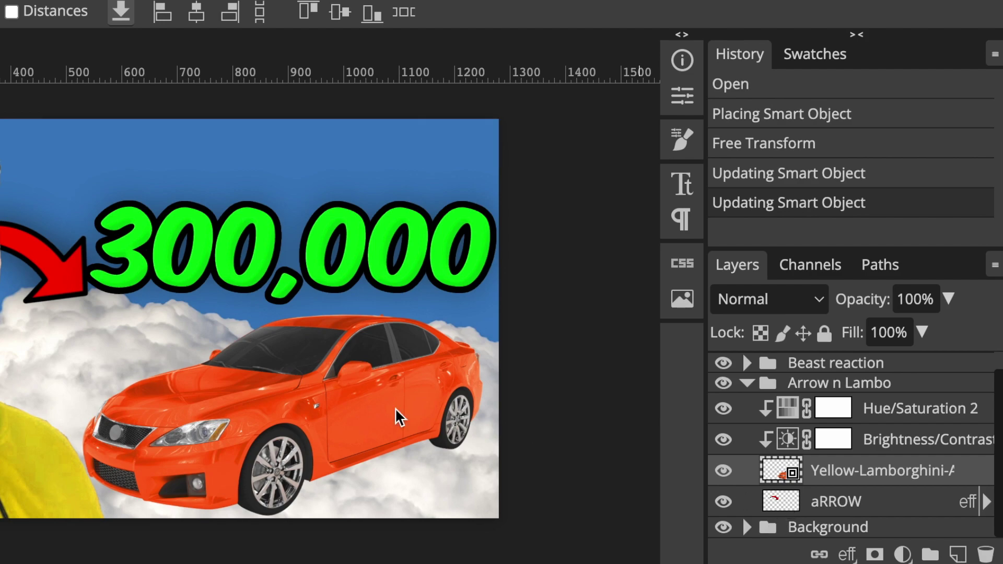
left_click_drag(68, 278, 150, 346)
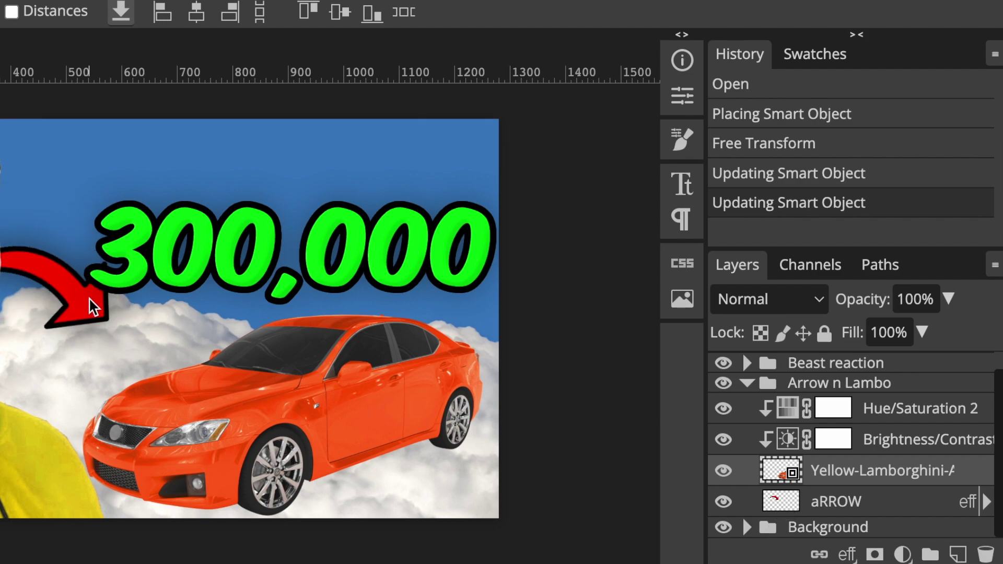
mouse_move(478, 332)
left_mouse_down()
mouse_move(522, 327)
mouse_move(465, 342)
mouse_move(501, 355)
mouse_move(528, 337)
mouse_move(479, 338)
left_mouse_up()
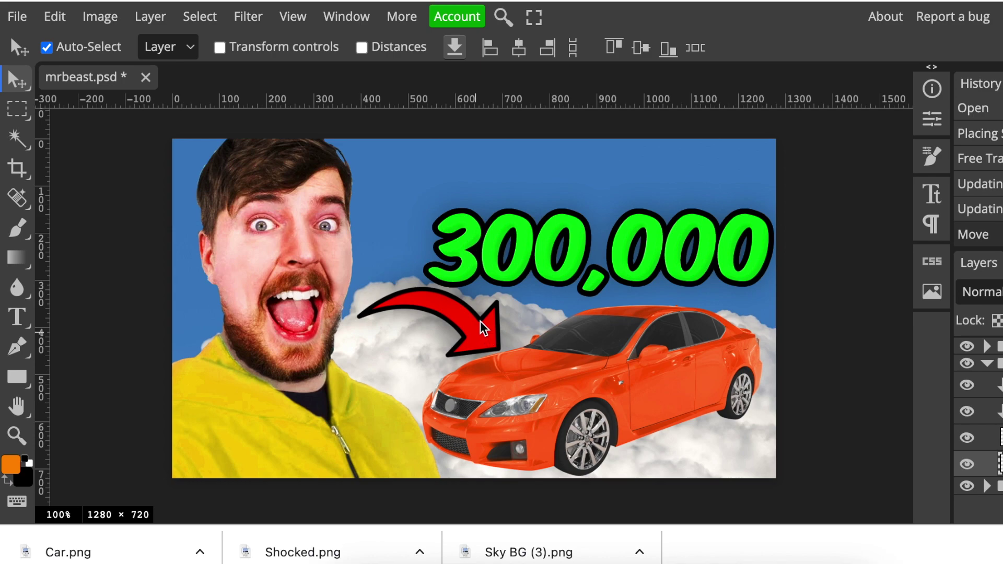
left_click_drag(593, 275, 583, 222)
left_click_drag(481, 333, 471, 312)
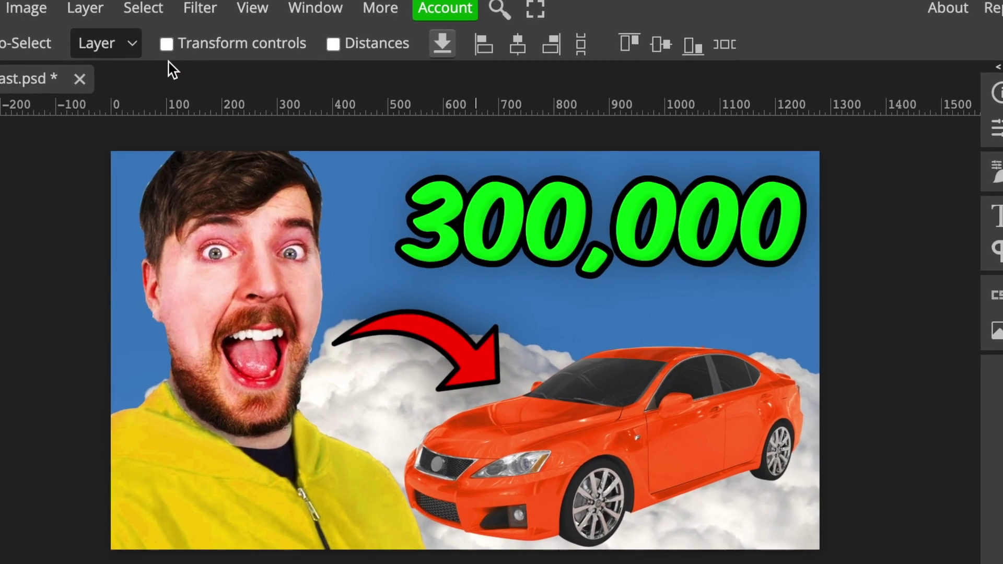
left_click(148, 41)
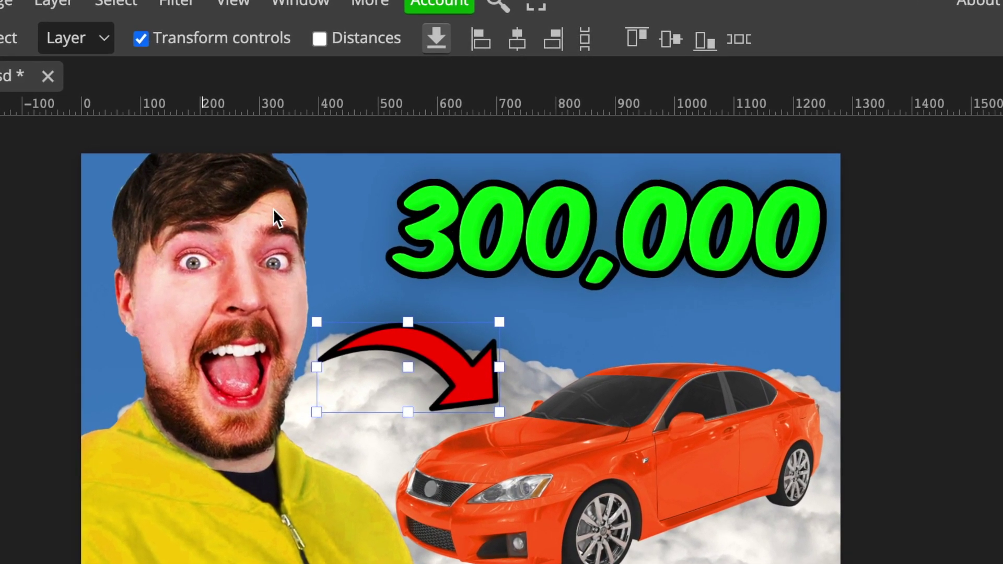
Flip and rotate the red arrow so it curves up toward the man's face.
left_click(503, 312)
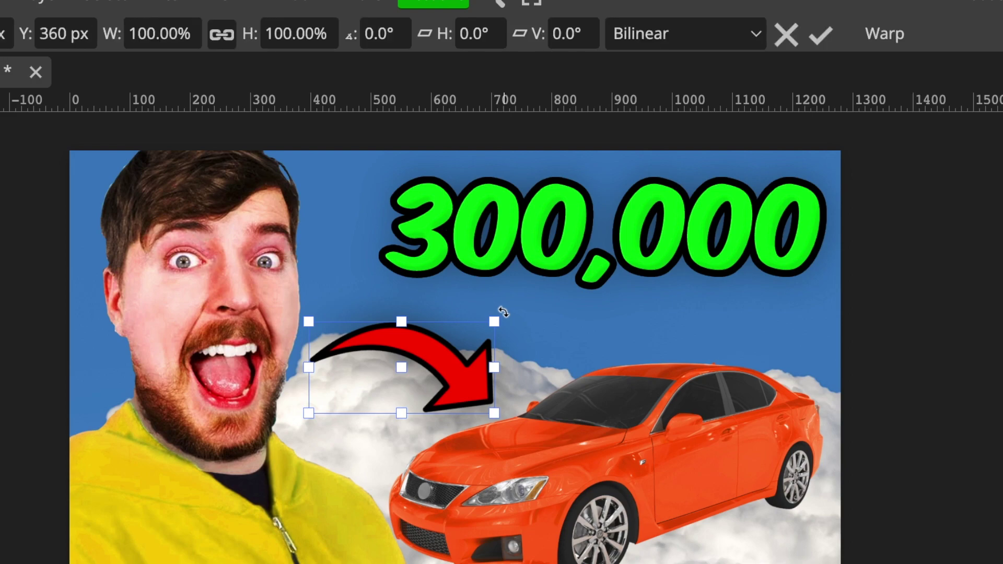
left_click_drag(503, 312, 452, 342)
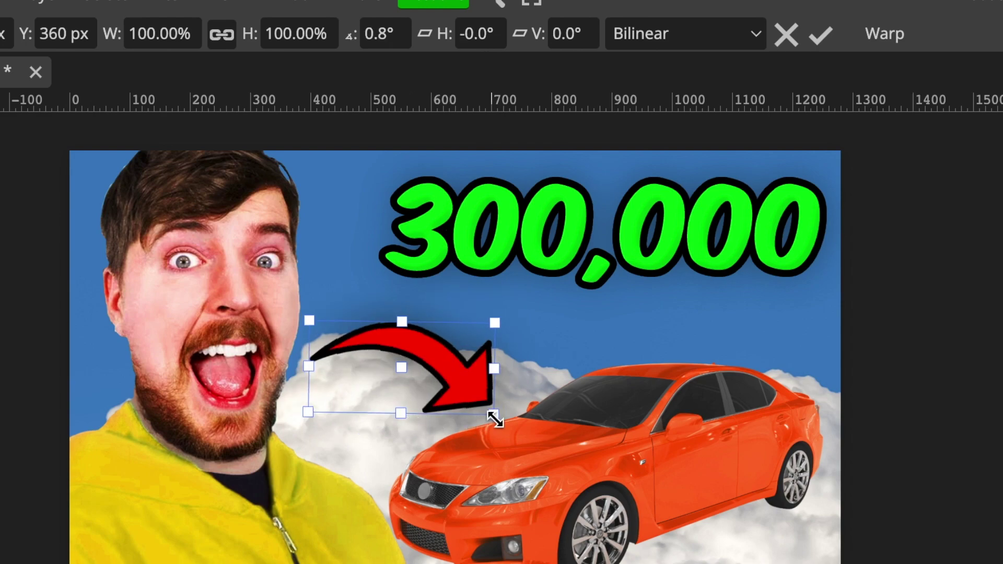
left_click_drag(400, 416, 416, 238)
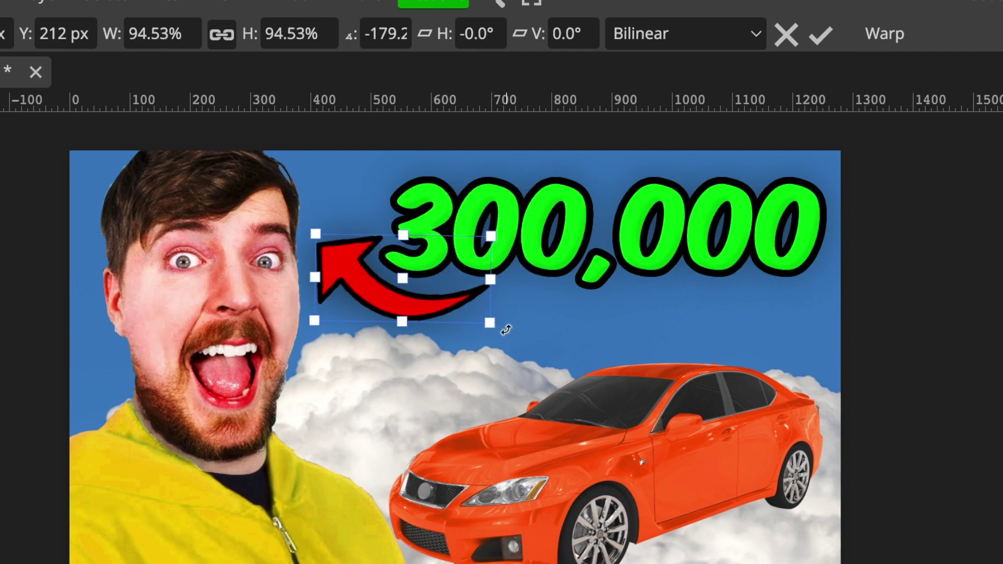
left_click_drag(506, 330, 374, 358)
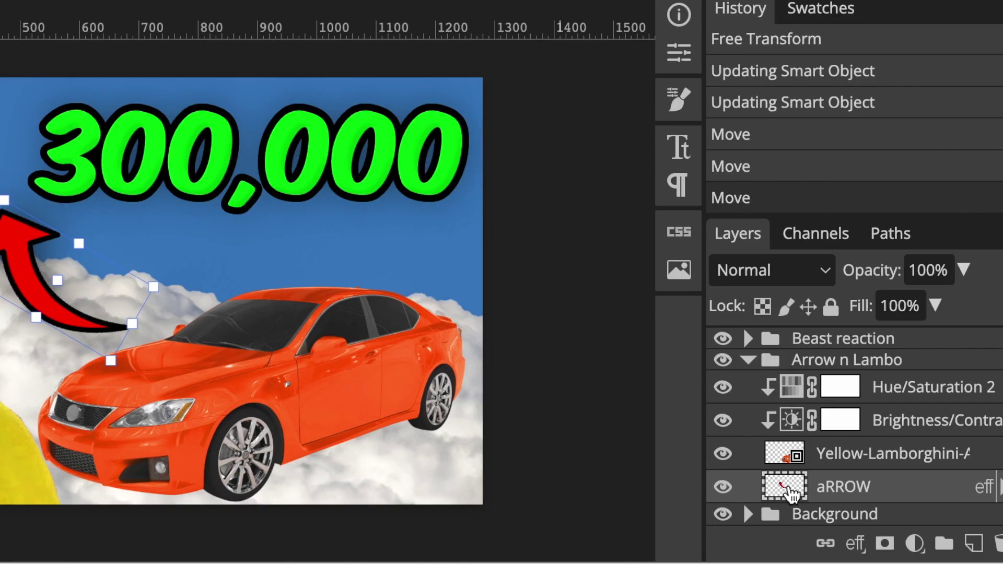
double_click(789, 491)
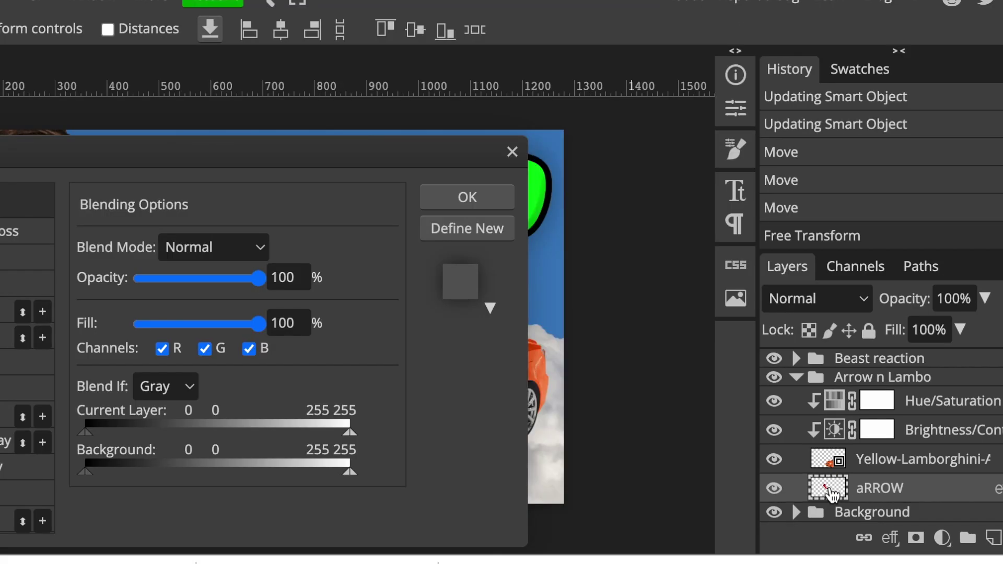
Give the arrow a white 9 px outside stroke in Layer Style.
left_click_drag(233, 161, 312, 32)
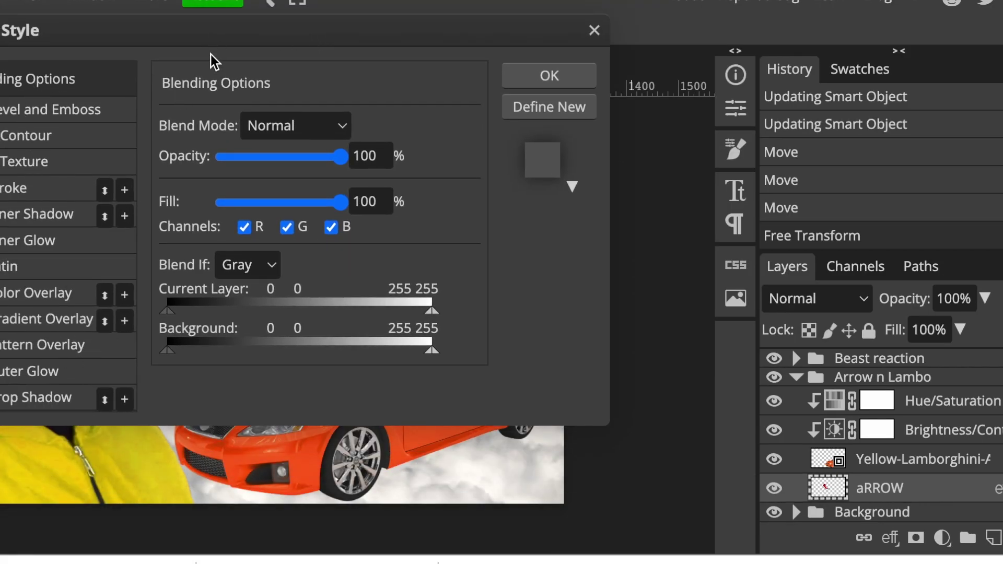
left_click_drag(218, 29, 596, 36)
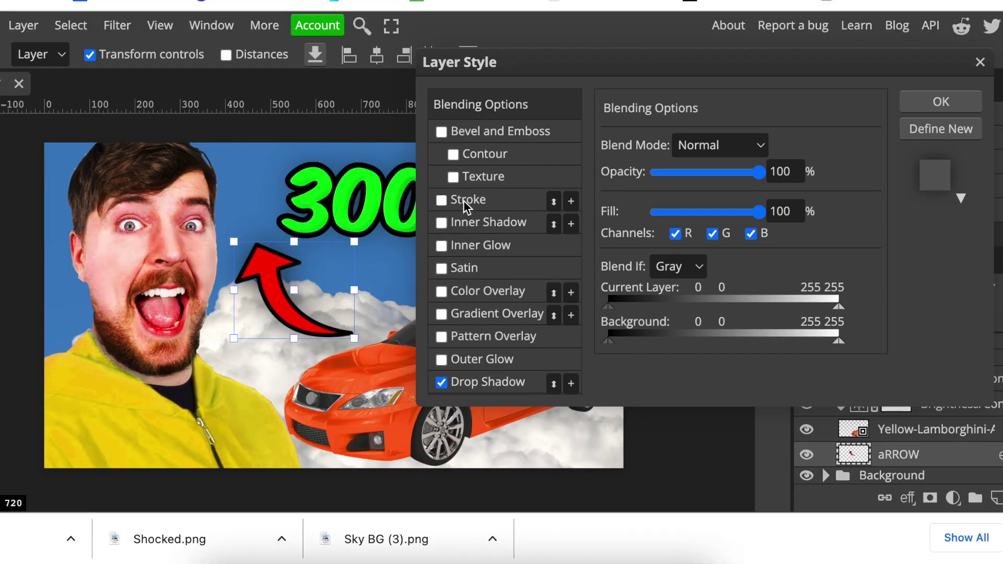
left_click(463, 200)
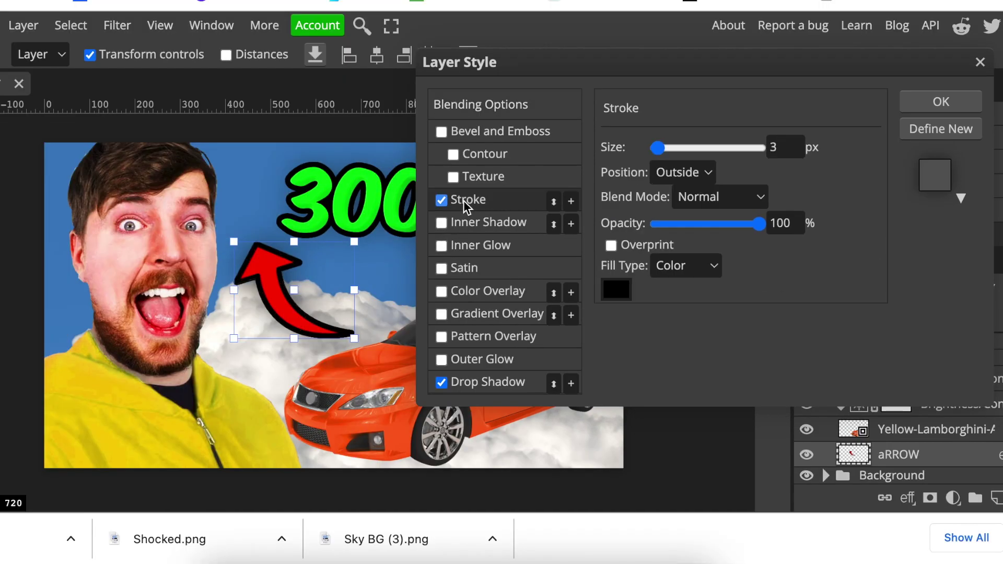
left_click(615, 289)
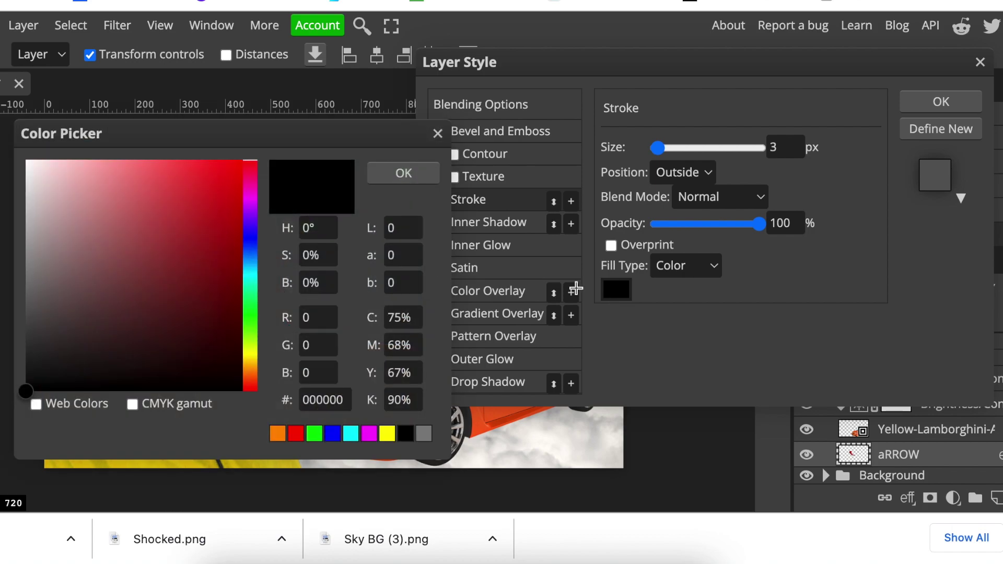
left_click(28, 166)
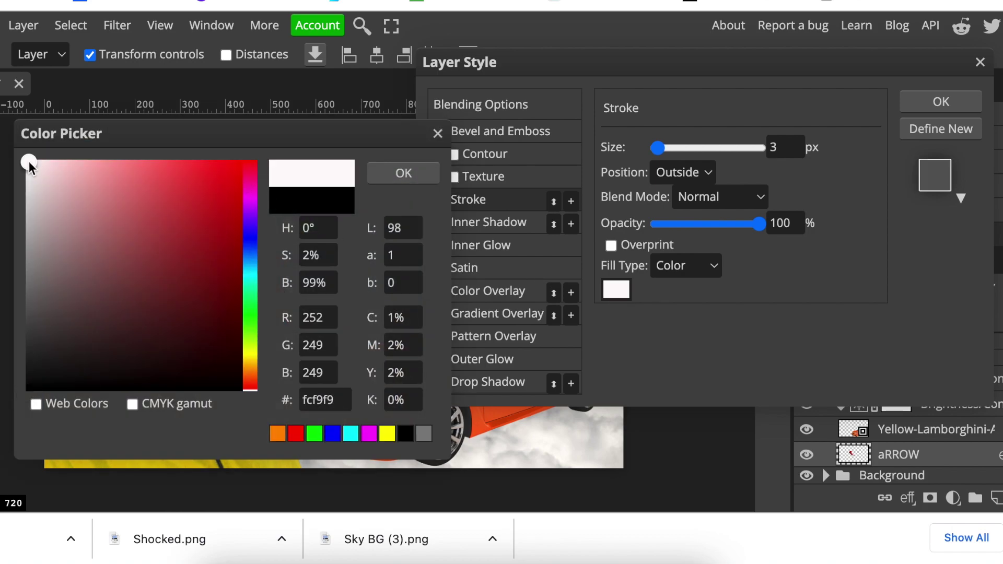
left_click(407, 173)
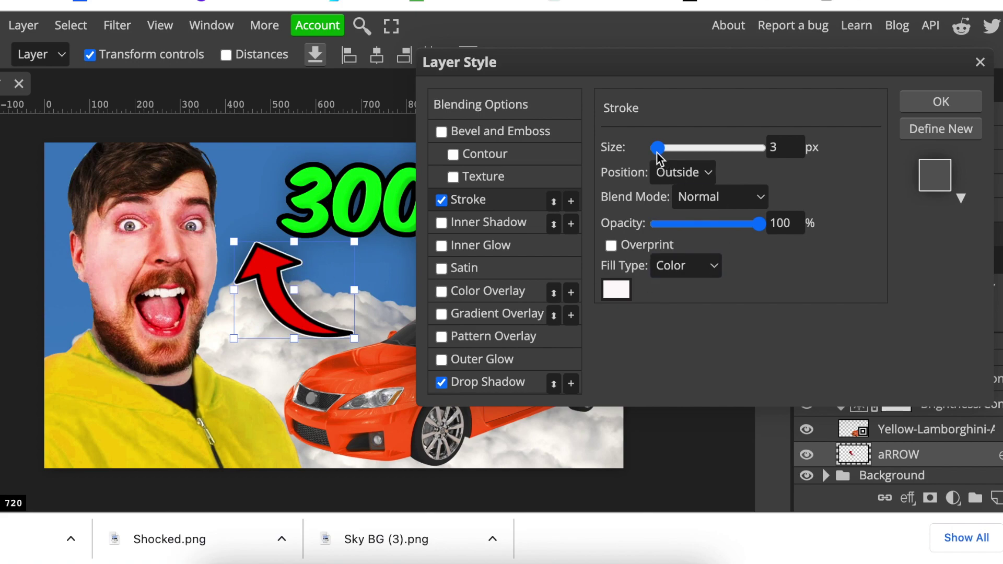
mouse_move(659, 148)
left_mouse_down()
mouse_move(696, 157)
mouse_move(661, 152)
left_mouse_up()
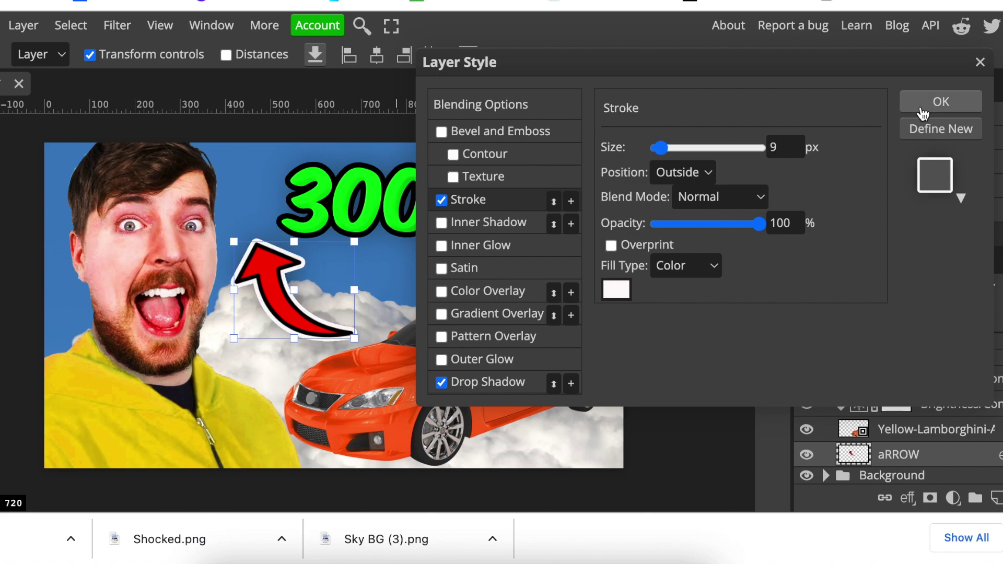
left_click(927, 103)
Collapse Arrow n Lambo, expand Beast reaction, hide the MrBeast photo, and place Shocked.png.
left_click(826, 358)
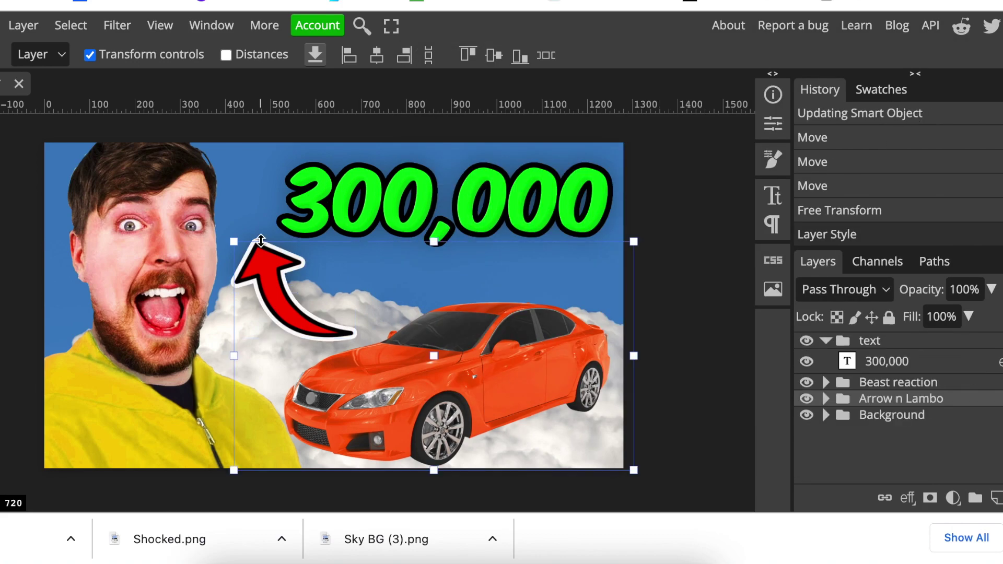
left_click(90, 55)
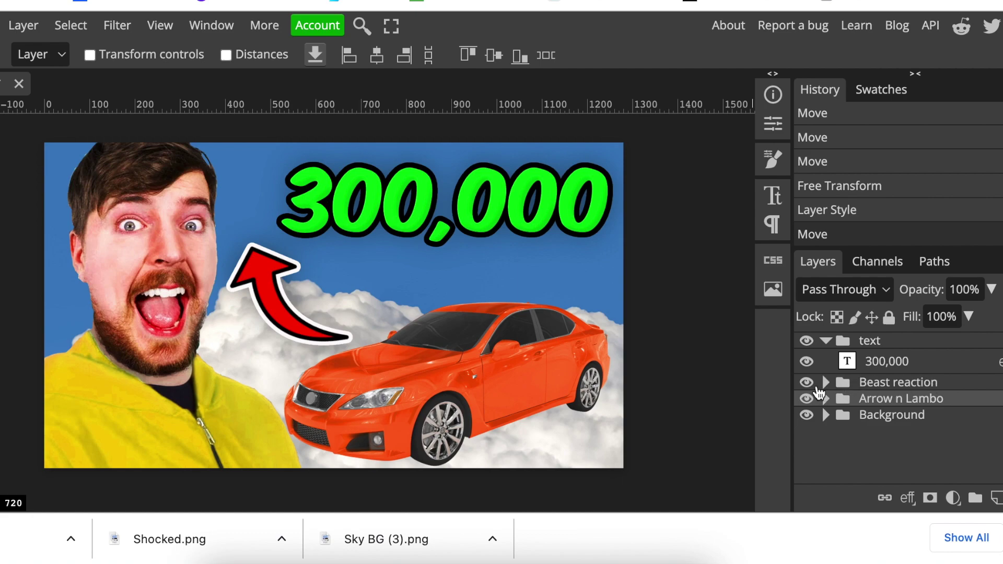
left_click(826, 384)
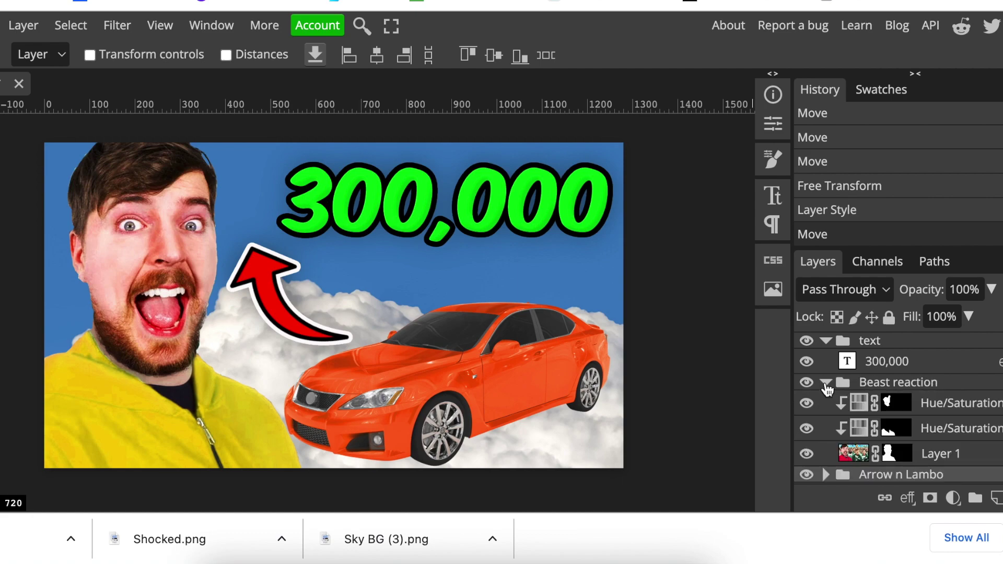
scroll(835, 418, "down", 1)
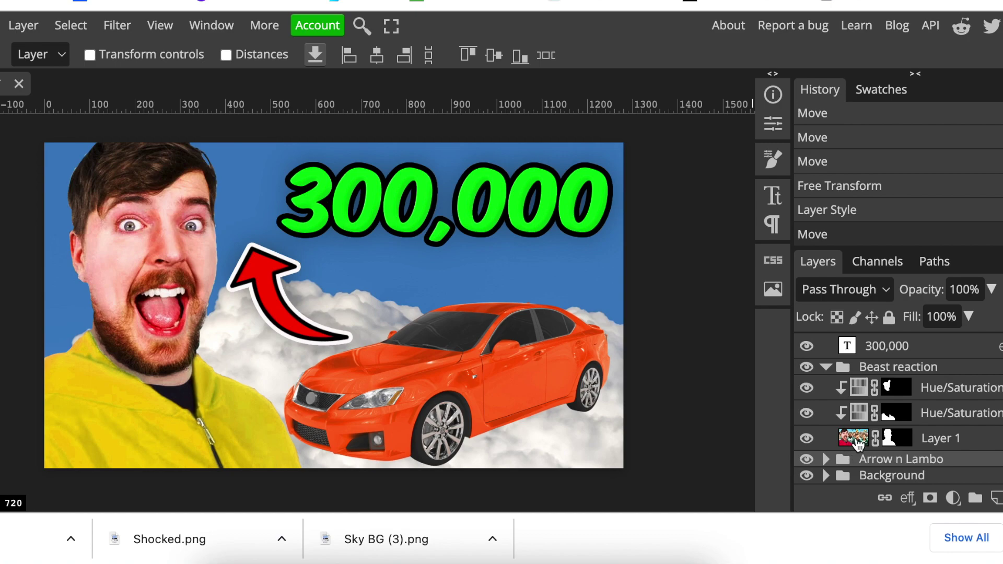
left_click(807, 440)
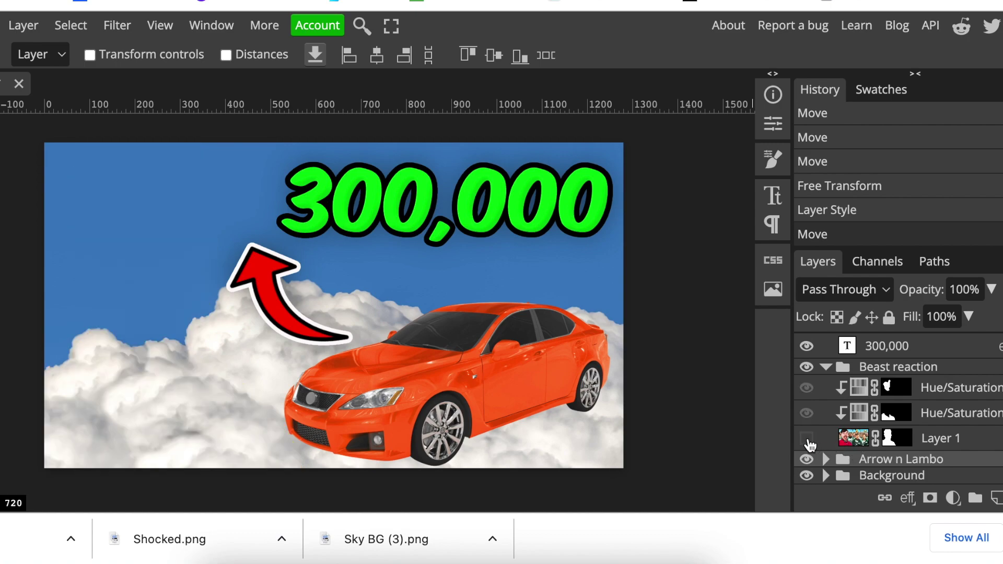
left_click(807, 440)
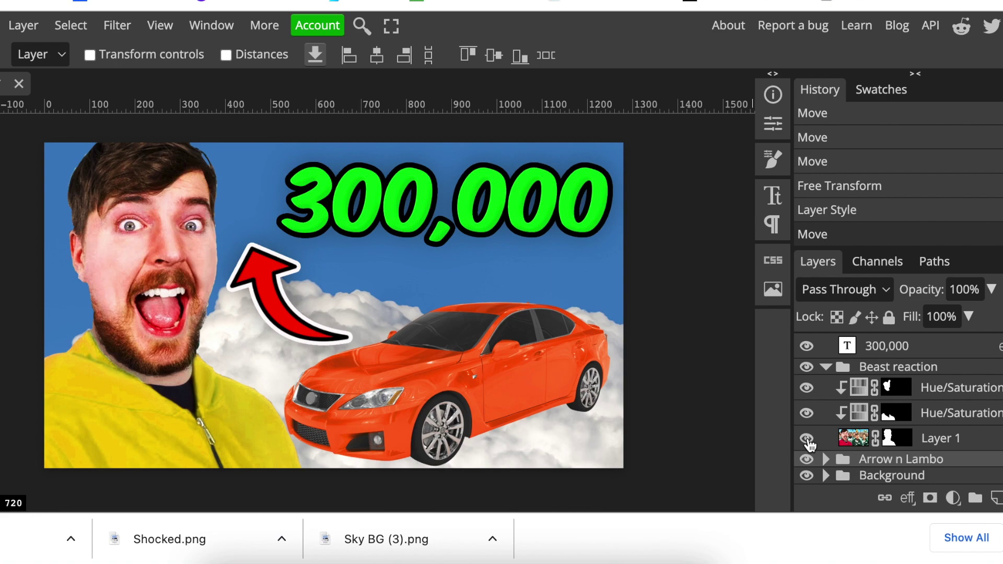
left_click(808, 441)
left_click_drag(208, 543, 204, 452)
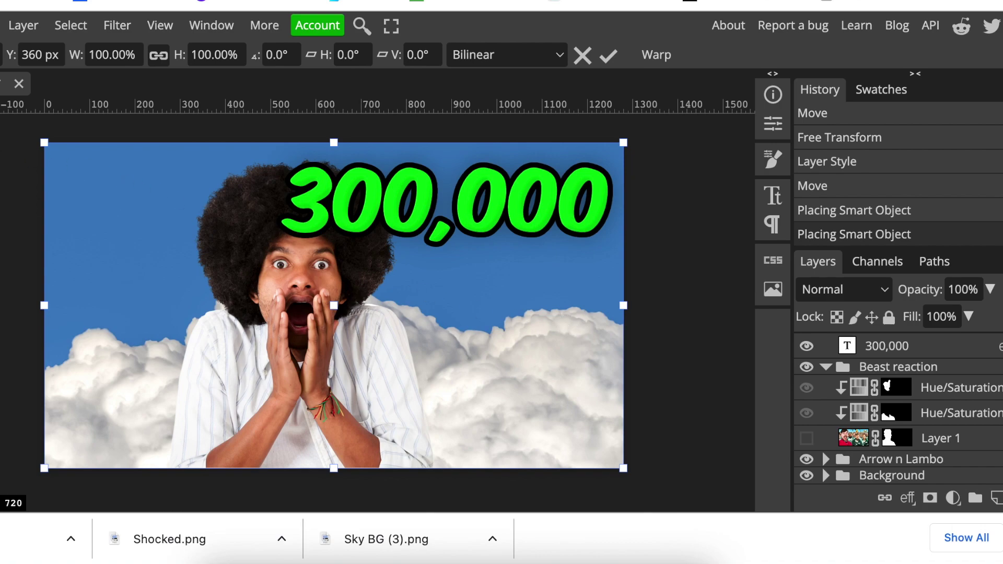
Commit Shocked.png, move it above the Arrow n Lambo group, and nudge the man left.
key("Return")
left_click_drag(272, 366, 193, 324)
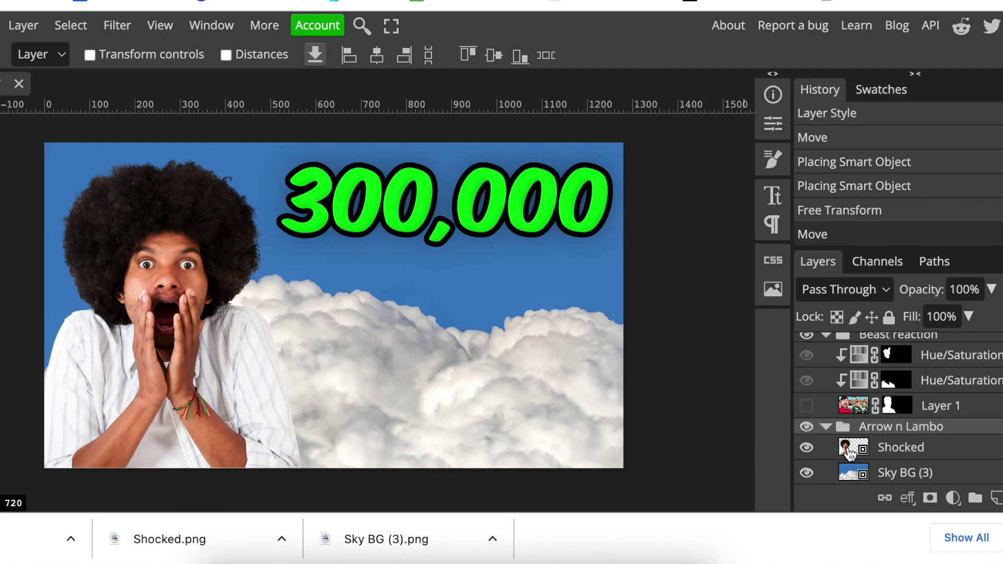
left_click_drag(849, 455, 843, 415)
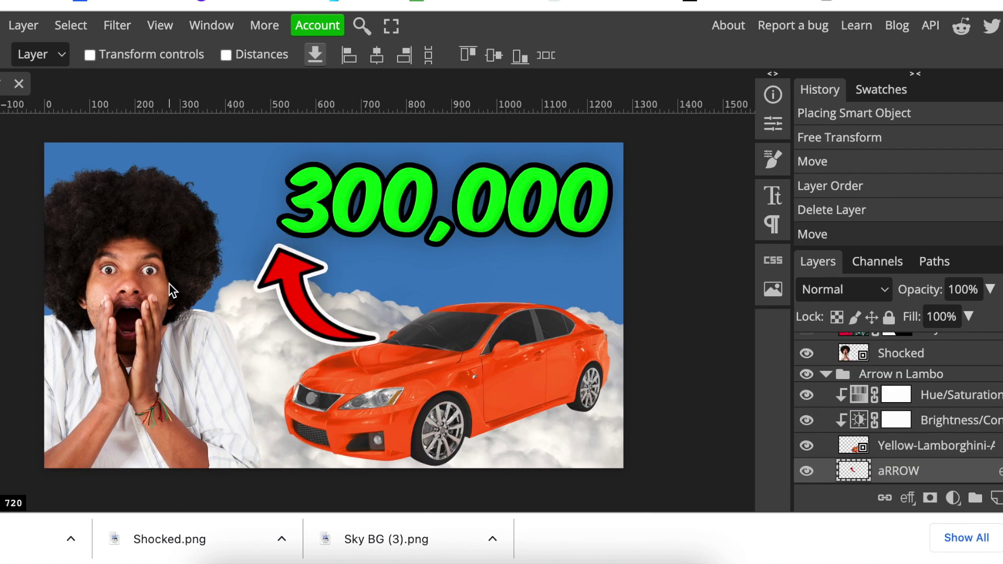
left_click_drag(169, 284, 116, 292)
left_click(826, 382)
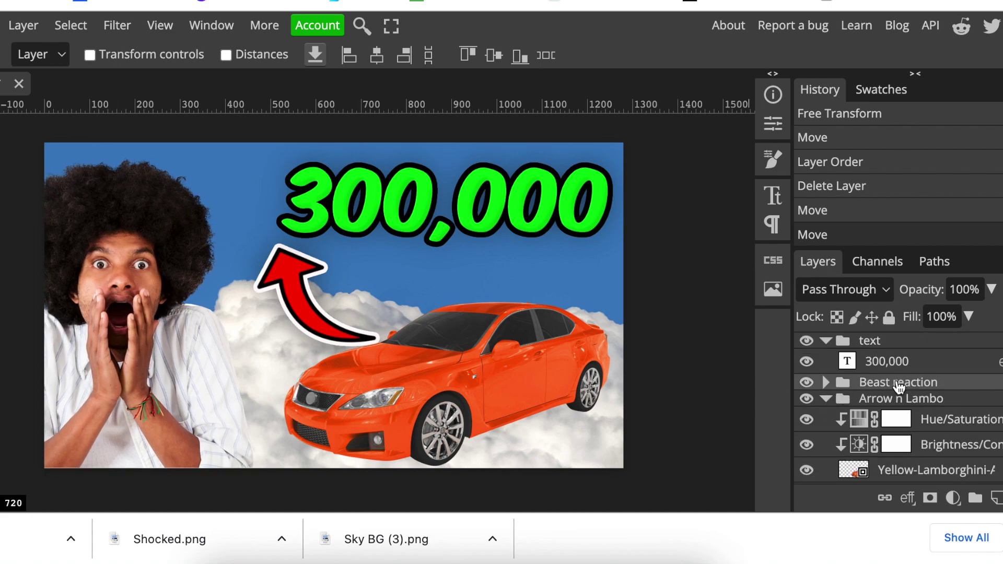
Replace the 300,000 headline with IT'S LOST and shift it left to fit.
left_click(826, 399)
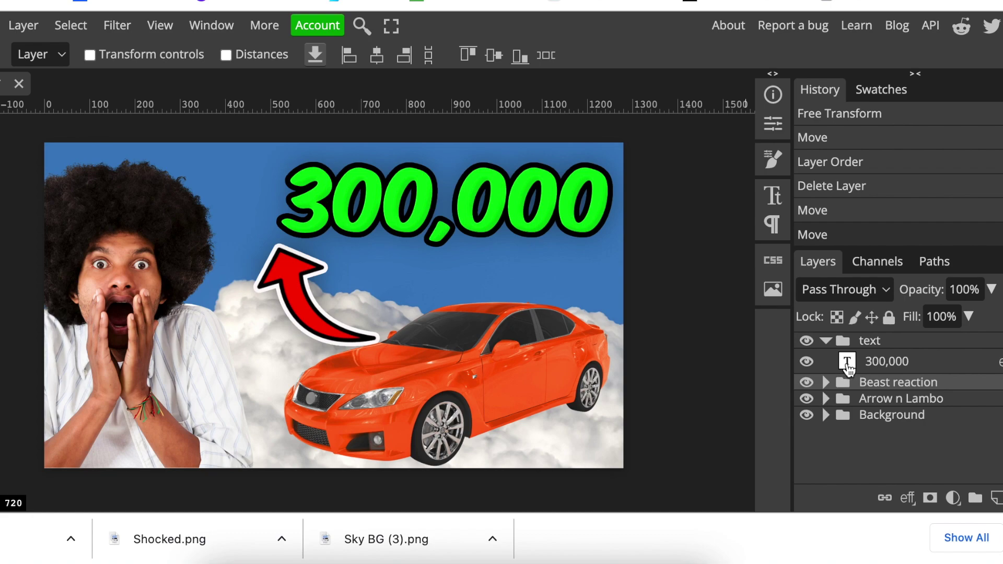
double_click(522, 209)
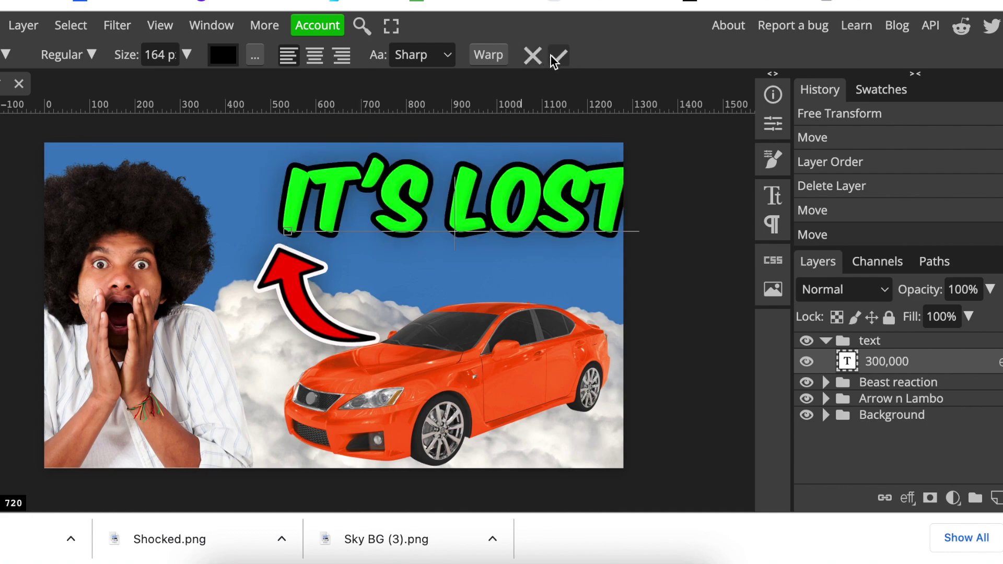
left_click(555, 62)
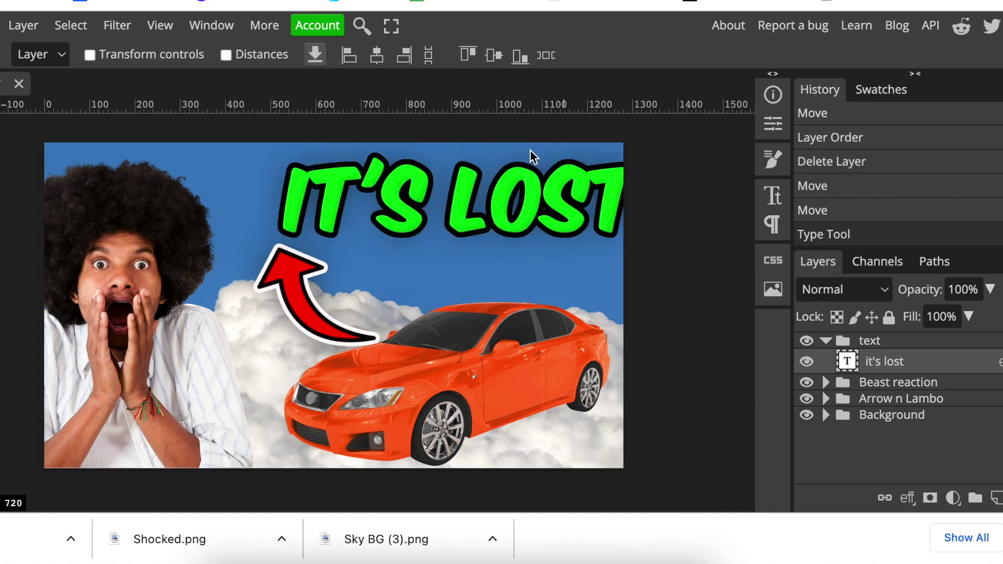
left_click_drag(528, 191, 491, 193)
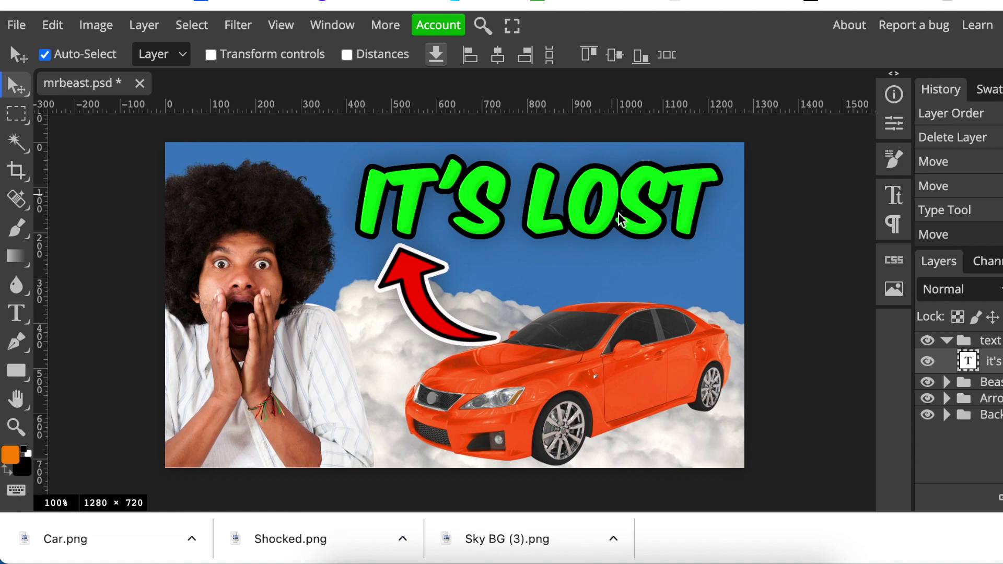
Set the IT'S LOST text in the Komika Title - Axis font.
double_click(461, 201)
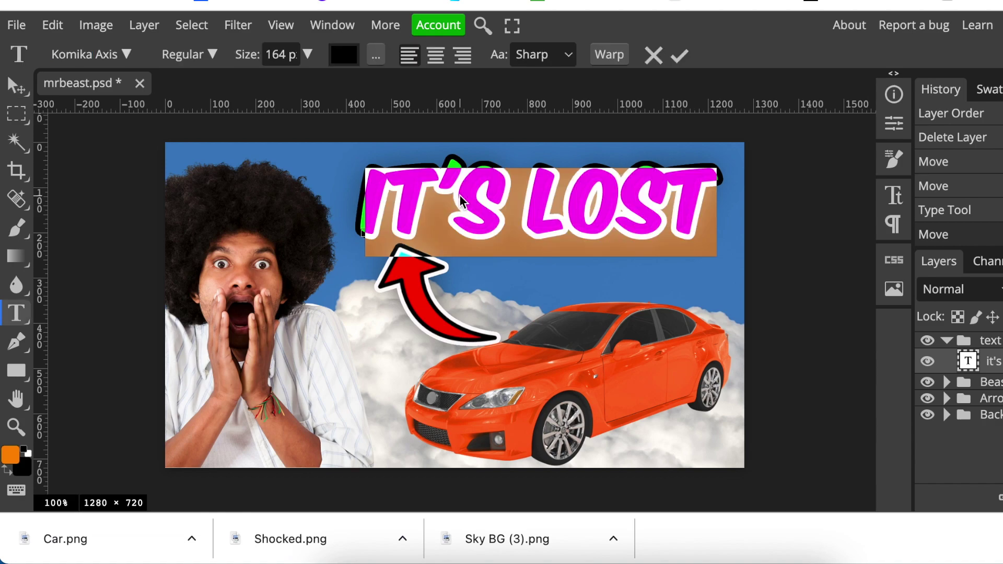
left_click(126, 55)
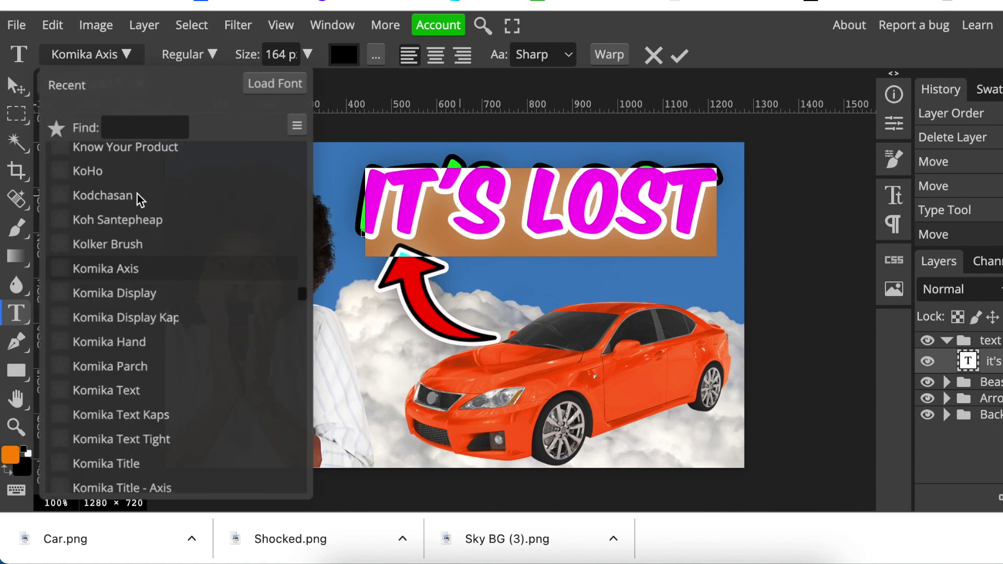
scroll(140, 203, "down", 2)
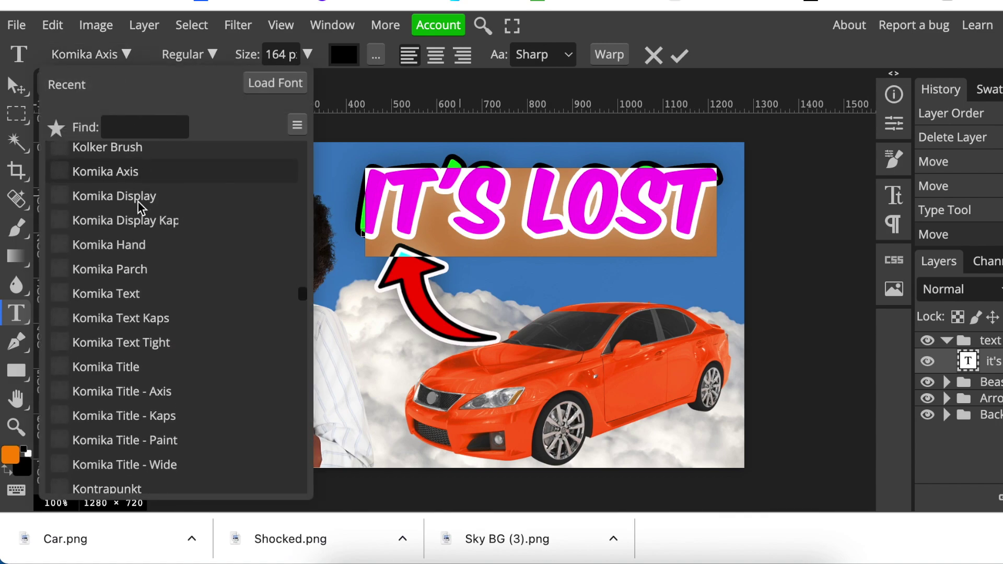
left_click(199, 393)
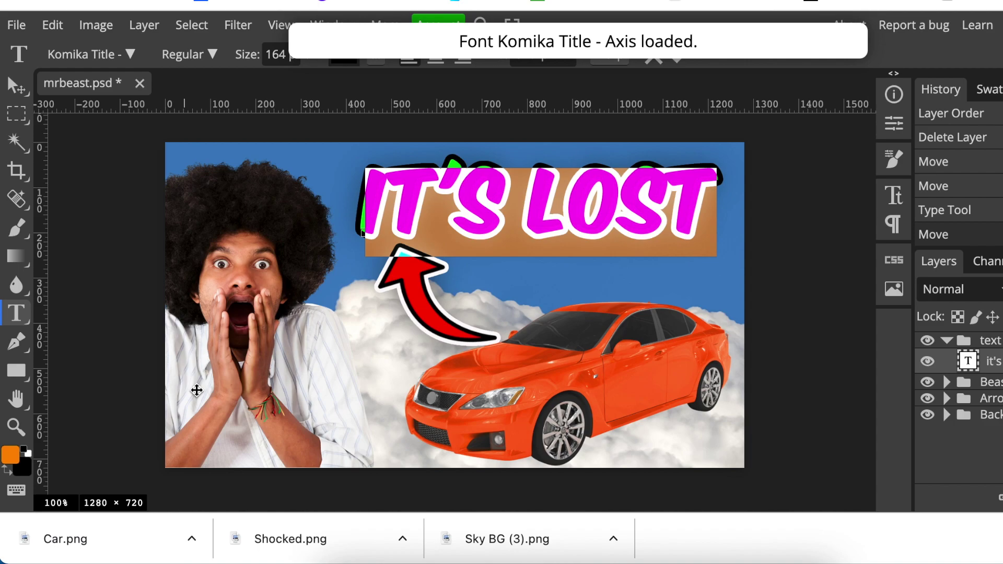
left_click(16, 86)
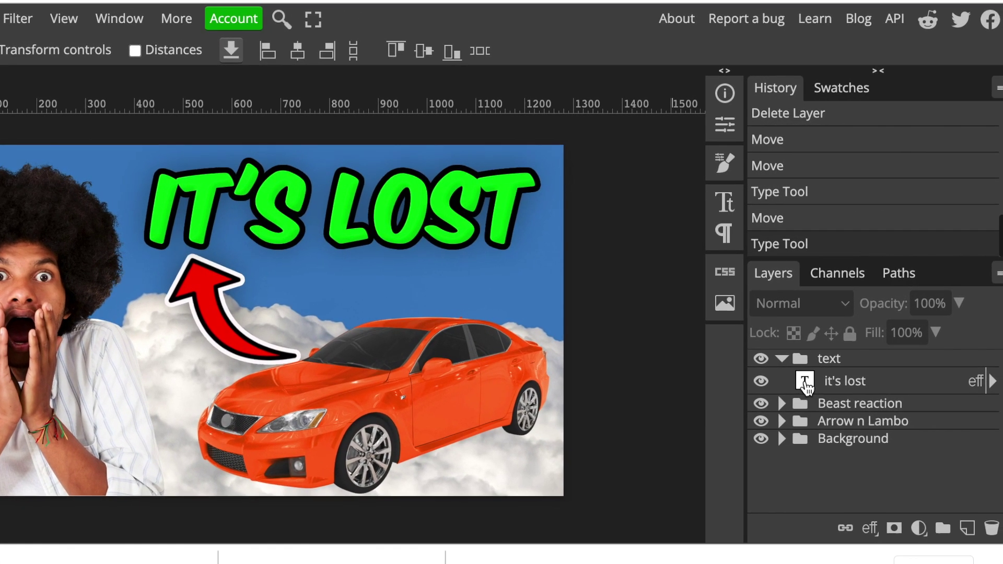
right_click(805, 381)
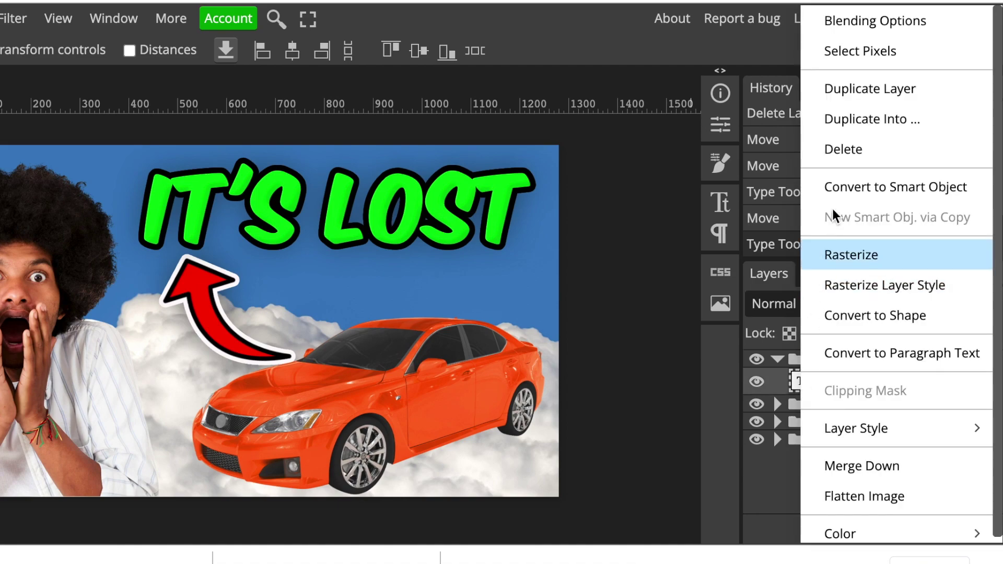
Change the IT'S LOST layer's 12 px stroke from black to white.
left_click(848, 23)
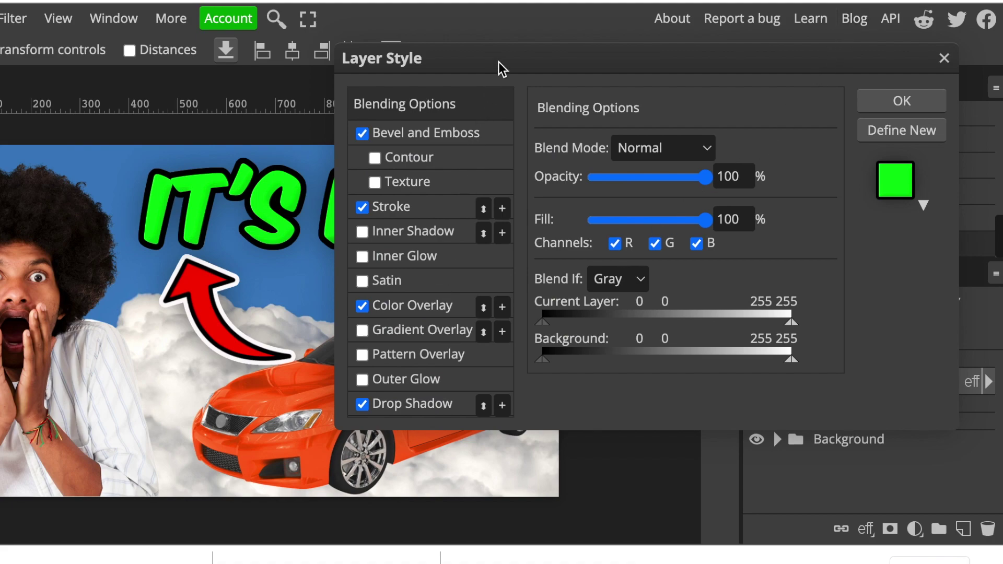
left_click_drag(502, 67, 552, 58)
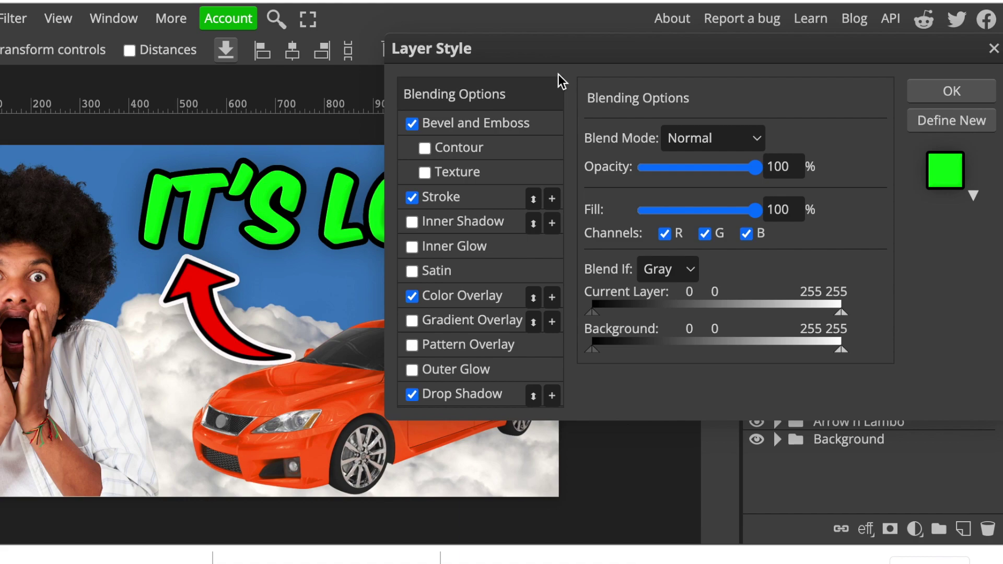
left_click(443, 199)
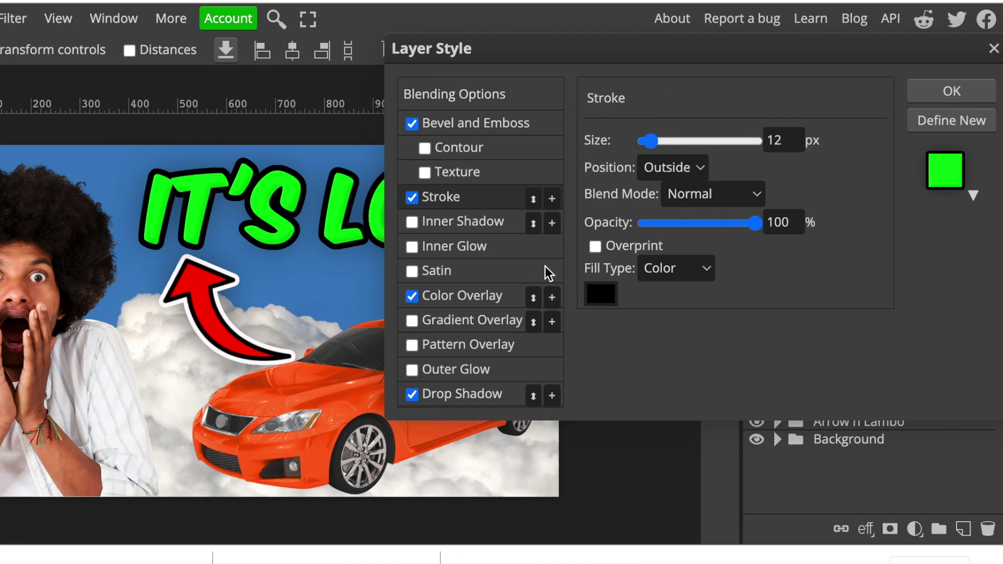
left_click(600, 293)
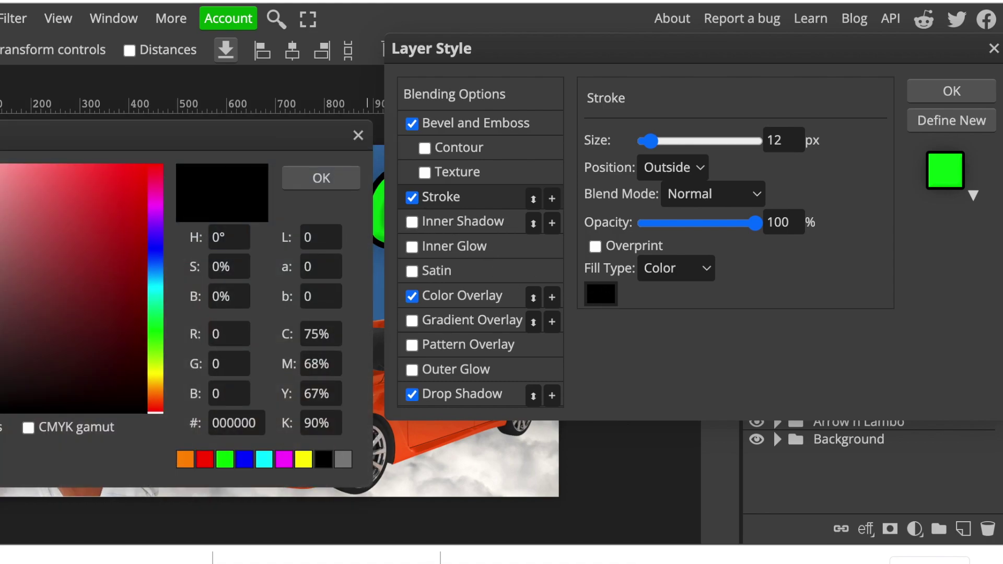
left_click(1, 166)
left_click(334, 176)
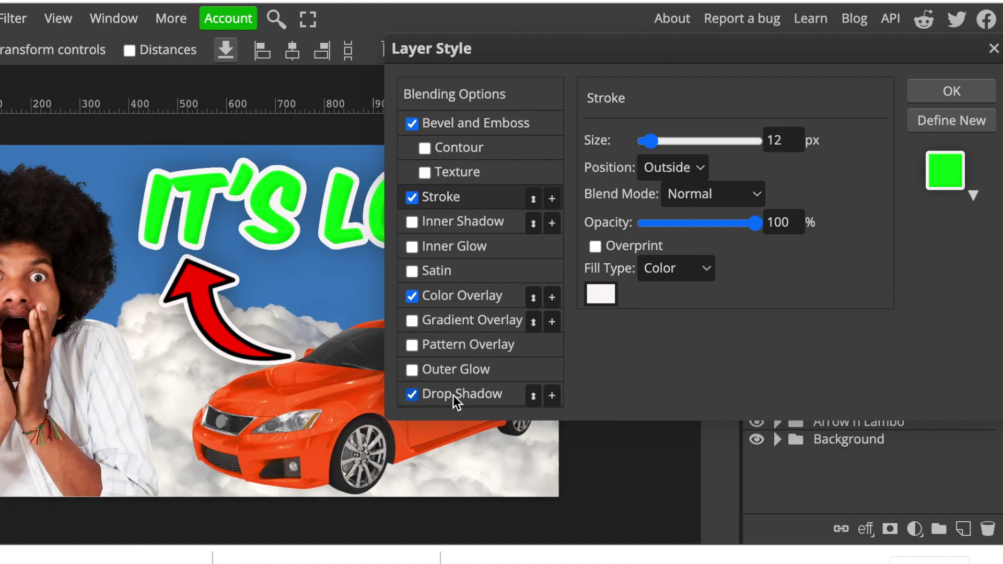
left_click(459, 299)
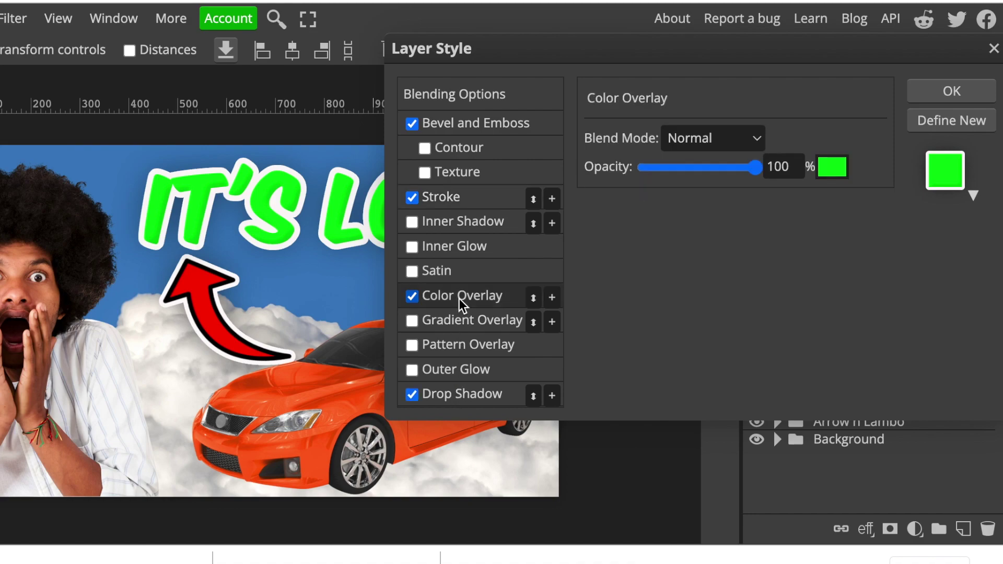
Recolour the IT'S LOST text from green to orange (ff7c00) with Color Overlay.
left_click(834, 172)
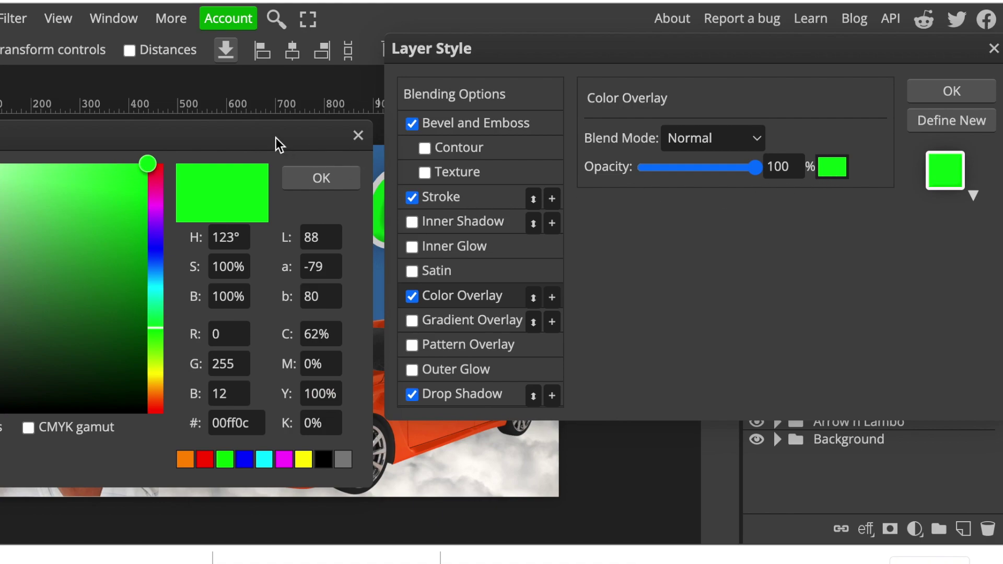
left_click_drag(448, 190, 844, 192)
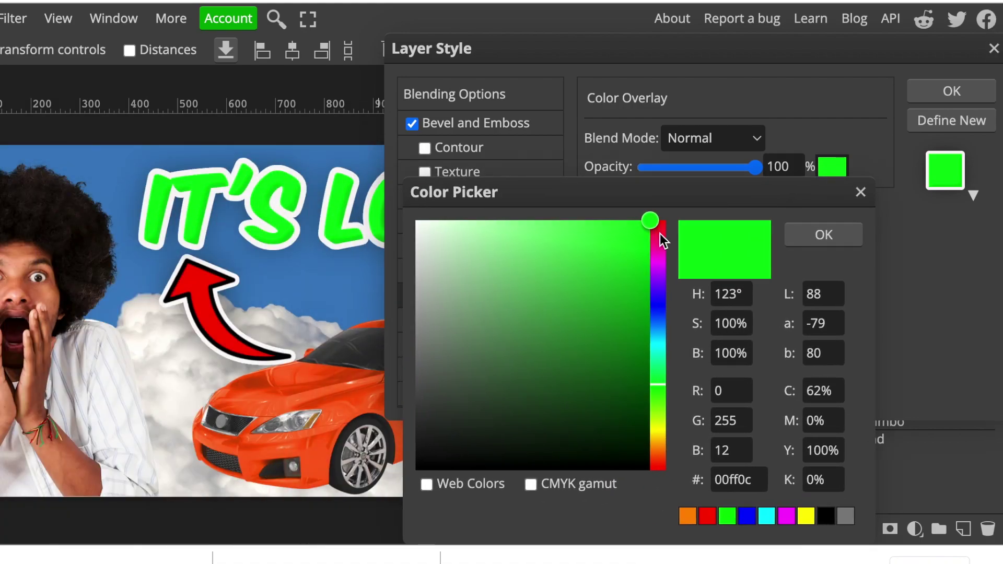
left_click(659, 234)
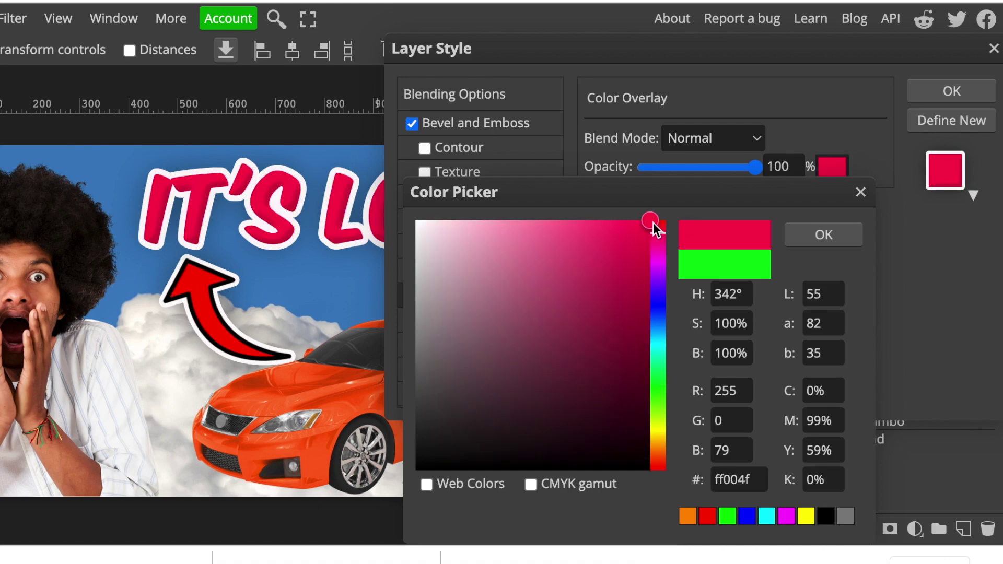
left_click_drag(653, 222, 653, 449)
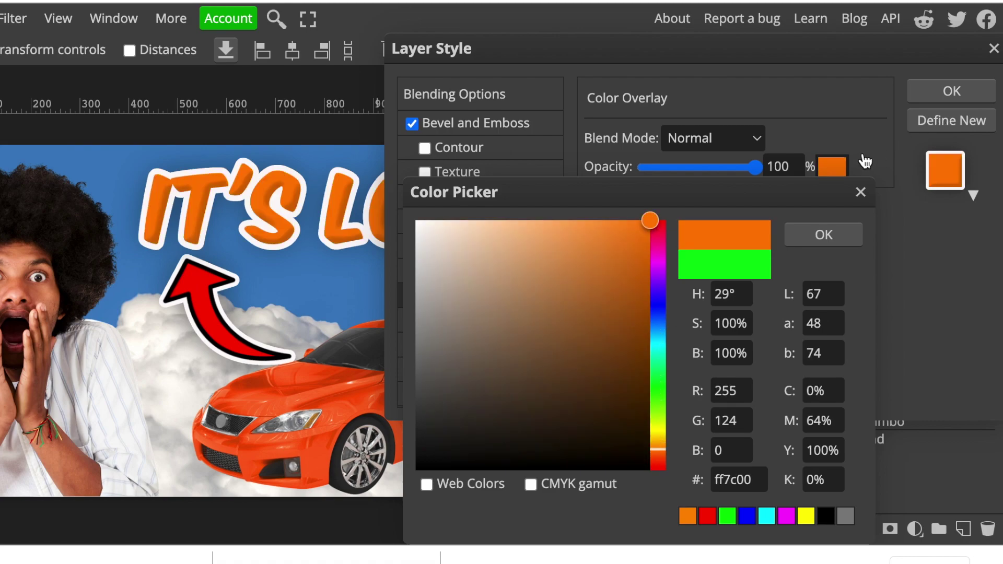
left_click(833, 235)
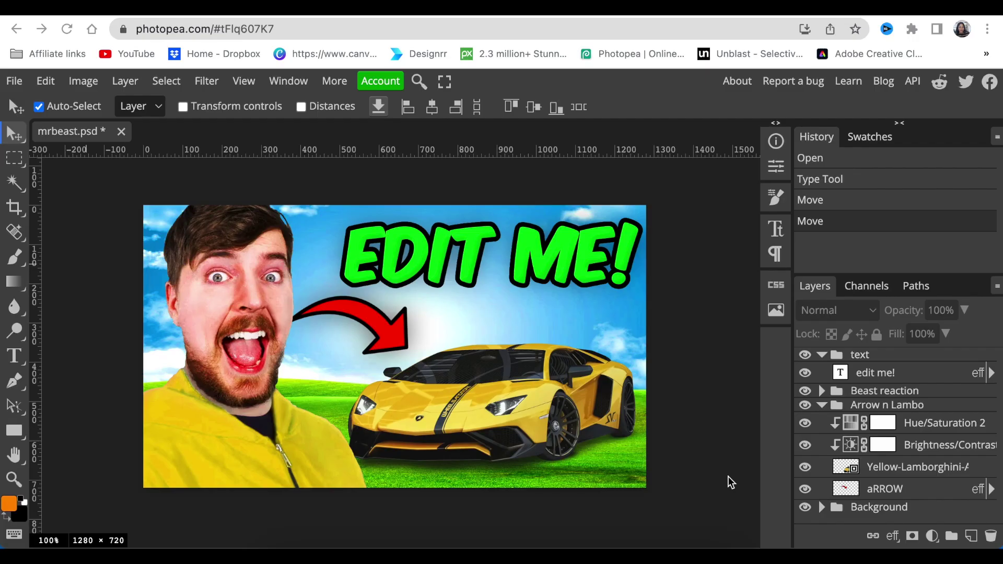
Export the finished thumbnail as a PNG image.
left_click(14, 81)
mouse_move(79, 310)
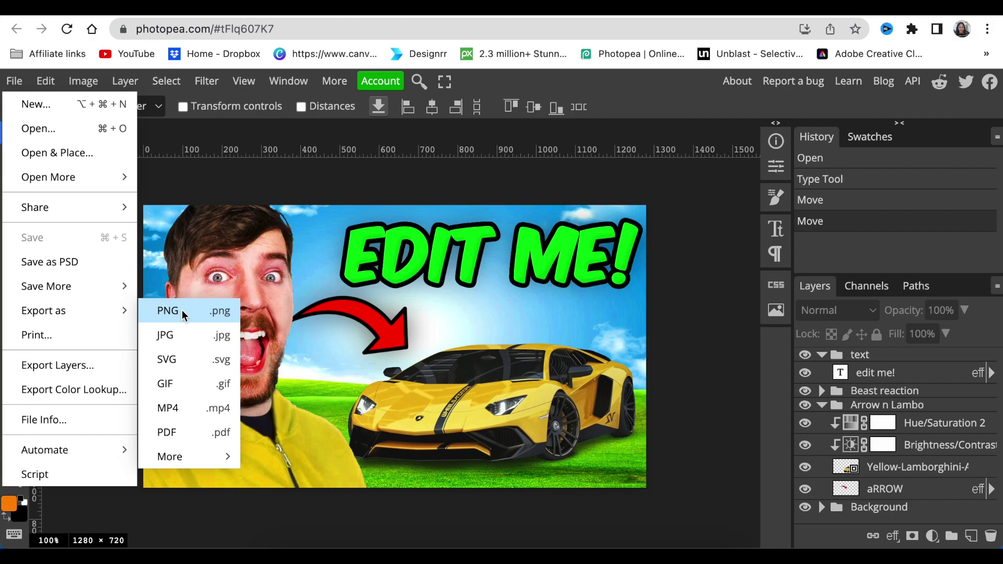
left_click(182, 311)
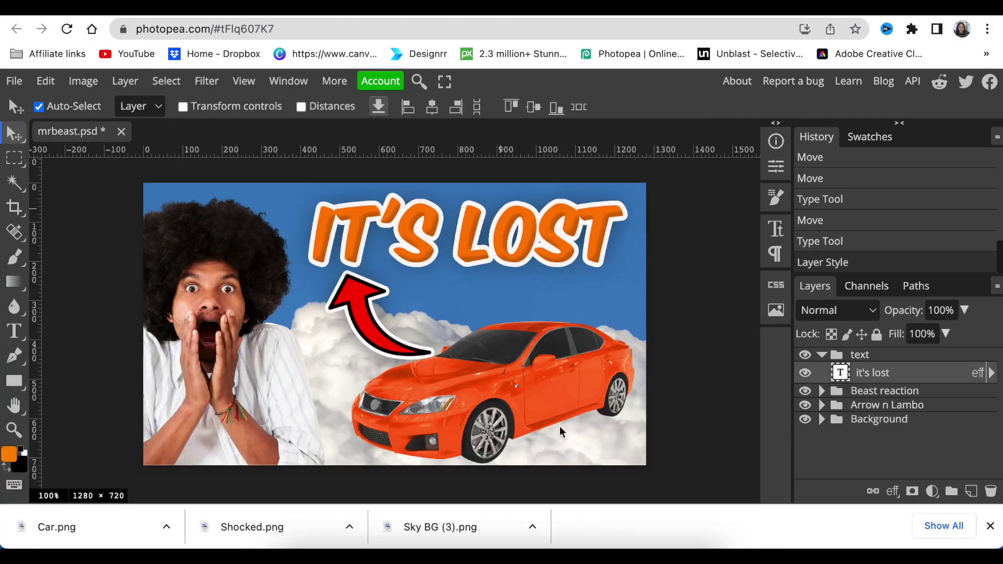